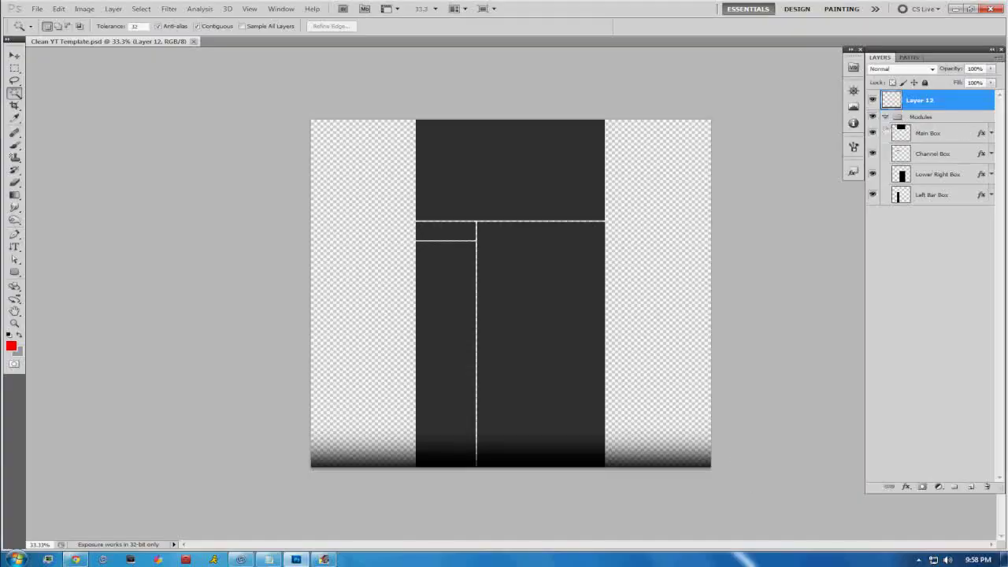
Download and extract the sniper scope PSD archive, then drag the PSD into Photoshop
left_click(928, 133)
left_click(937, 195, "ctrl")
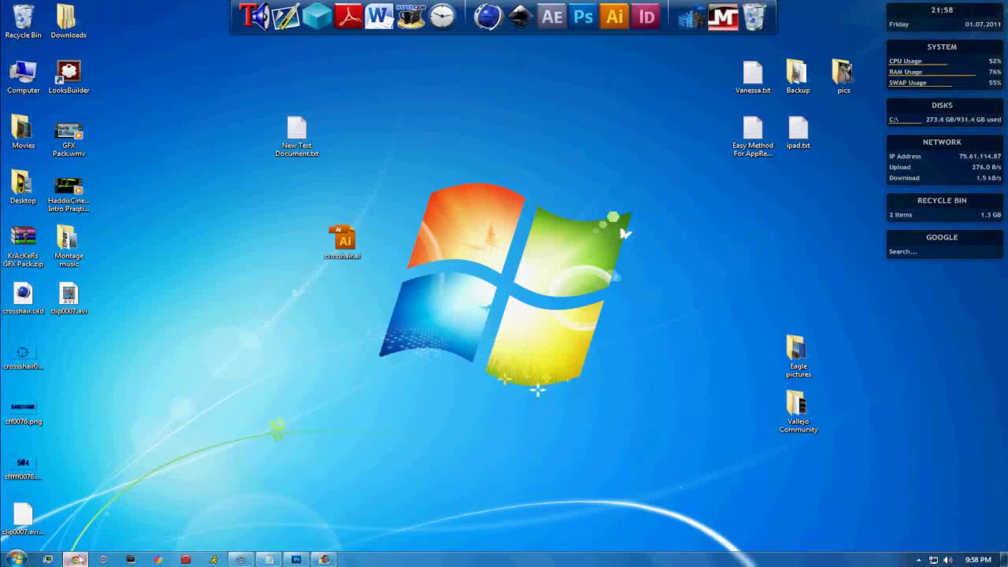
left_click(77, 559)
left_click(526, 252)
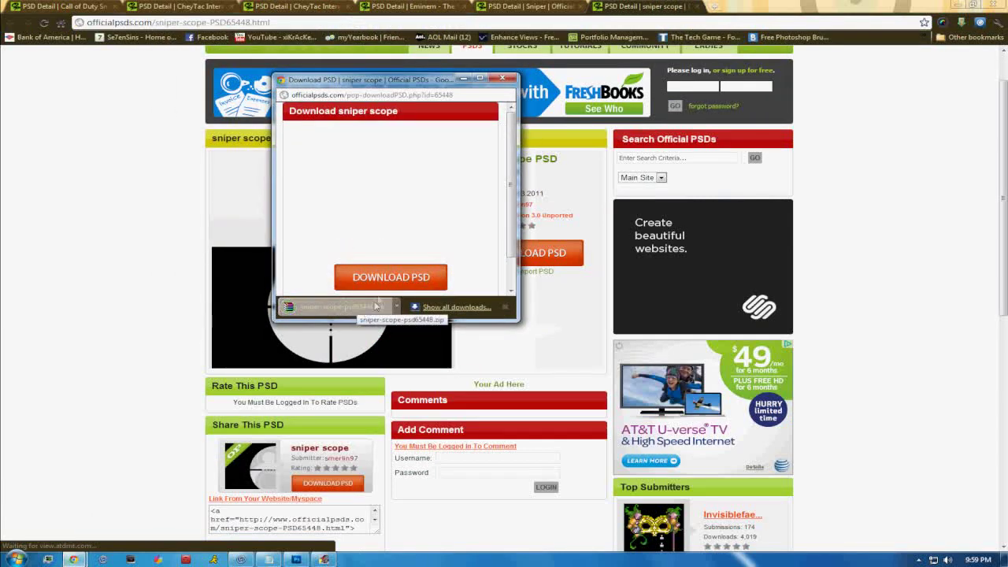
left_click(359, 307)
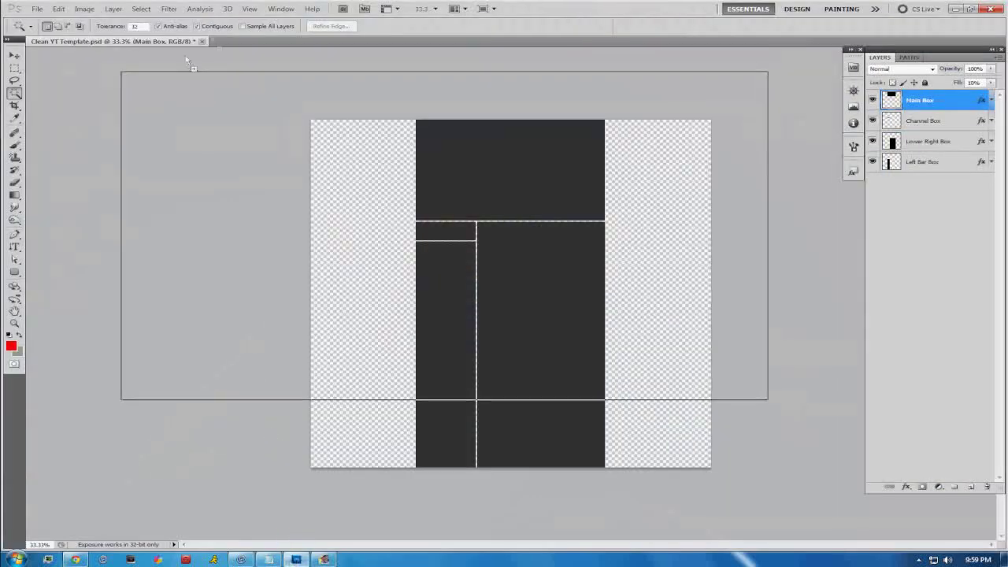
left_click_drag(319, 553, 237, 47)
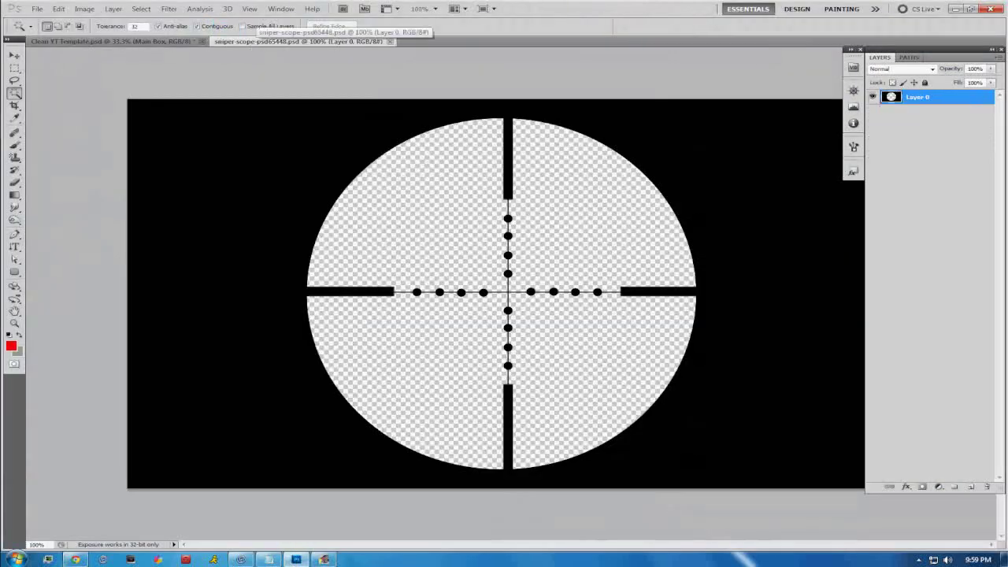
Magic-wand the black area of the scope image and define it as a pattern
left_click(221, 127)
right_click(221, 126)
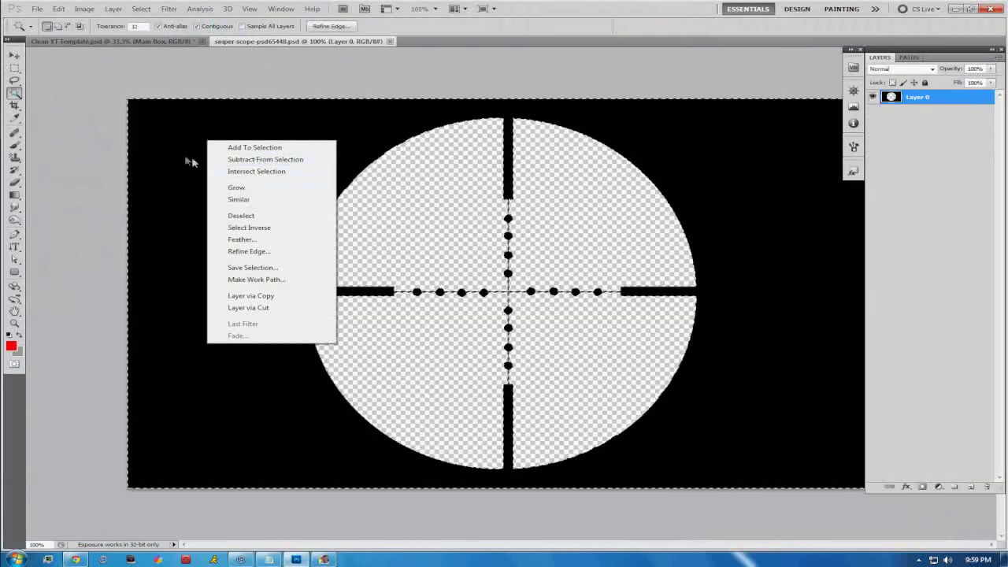
left_click(241, 215)
left_click(58, 9)
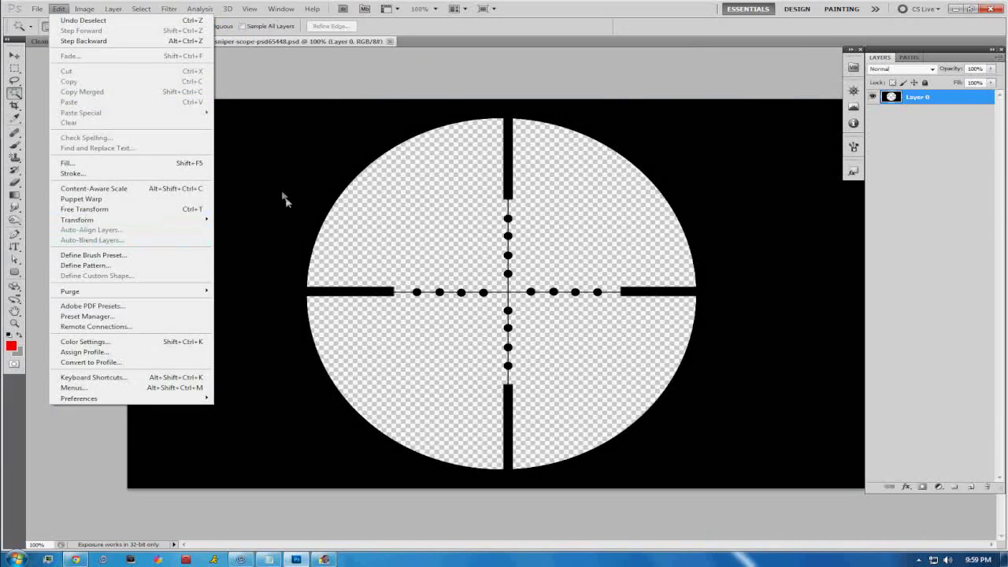
left_click(284, 197)
key("ctrl+z")
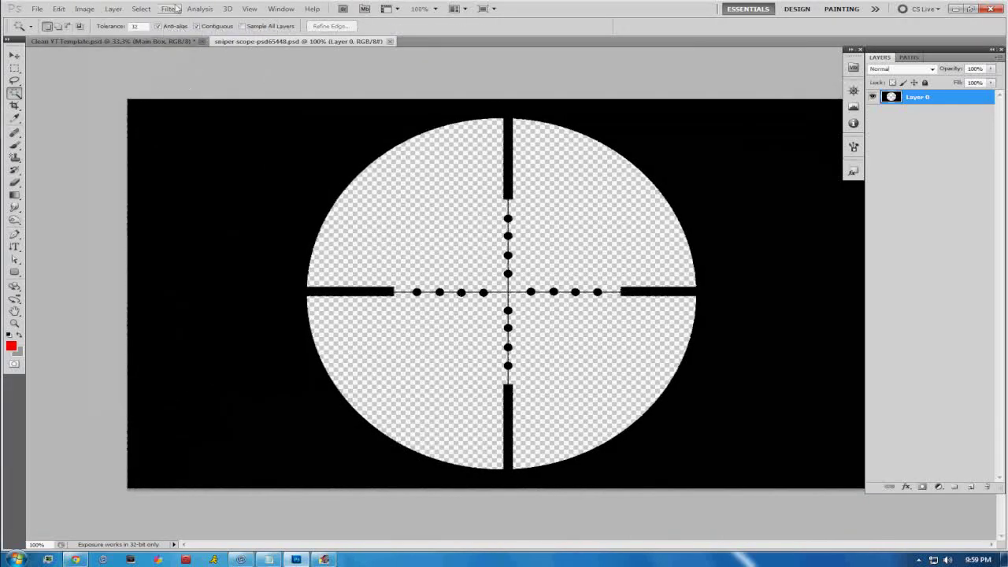
left_click(59, 8)
left_click(110, 268)
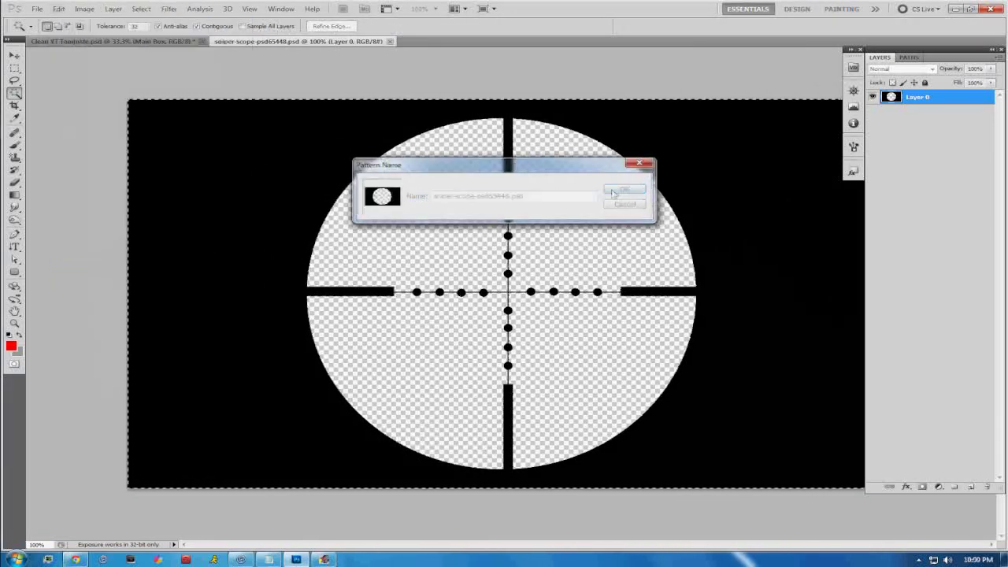
key("ctrl+Tab")
In the Clean YT Template, add a new Layer 1 at the bottom with black foreground
left_click(971, 486)
left_click_drag(918, 100, 918, 182)
left_click(11, 346)
left_click(450, 157)
left_click(14, 195)
Fill Layer 1 with black, then set up a soft brush with white foreground
left_click(70, 204)
left_click(363, 238)
key("ctrl+plus")
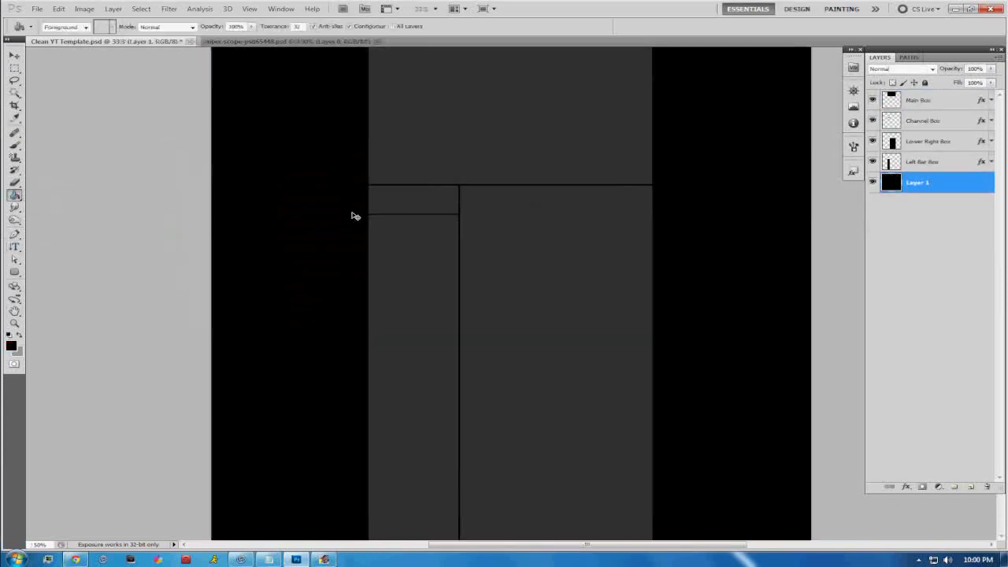
key("b")
left_click(62, 26)
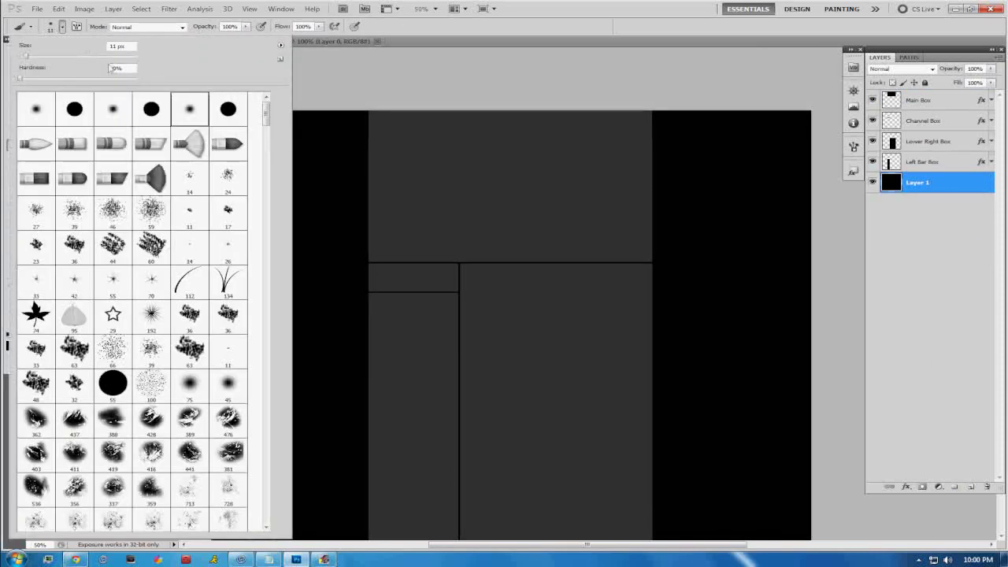
key("Return")
left_click(11, 345)
key("Return")
On a new Layer 2, paint soft white glows on both sides of the boxes
key("ctrl+shift+alt+n")
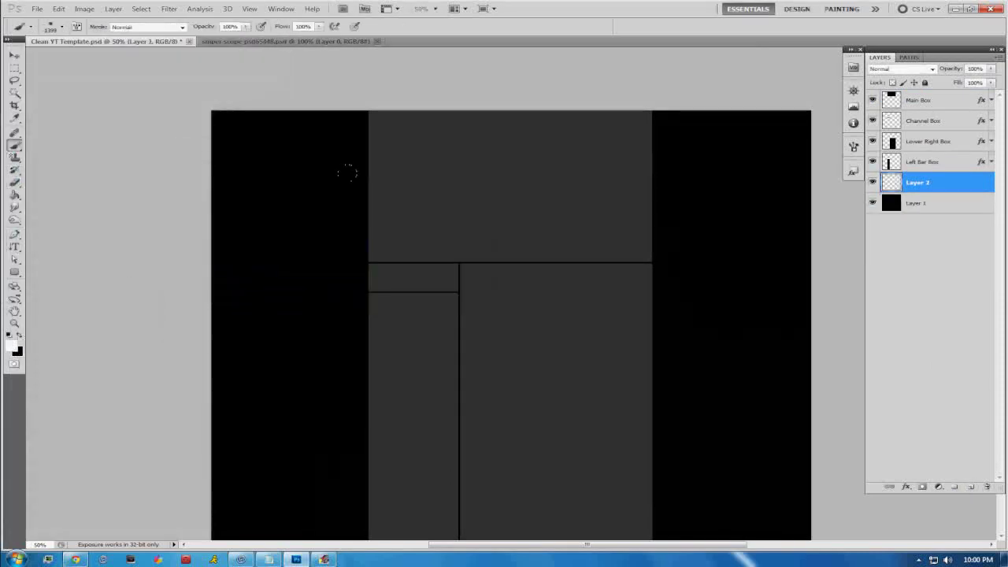
left_click(508, 295)
key("ctrl+z")
left_click(510, 299)
Give Layer 2 a Normal-mode Pattern Overlay of the scope pattern at 4% scale
double_click(957, 185)
left_click(612, 191)
left_click(762, 100)
scroll(737, 158, "down", 3)
double_click(760, 150)
left_click(755, 65)
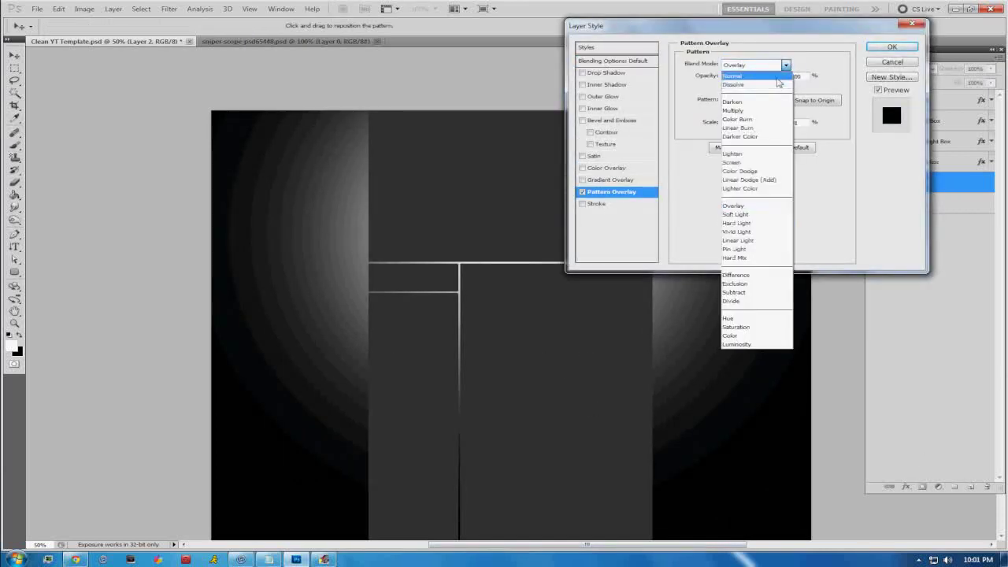
left_click_drag(747, 124, 726, 124)
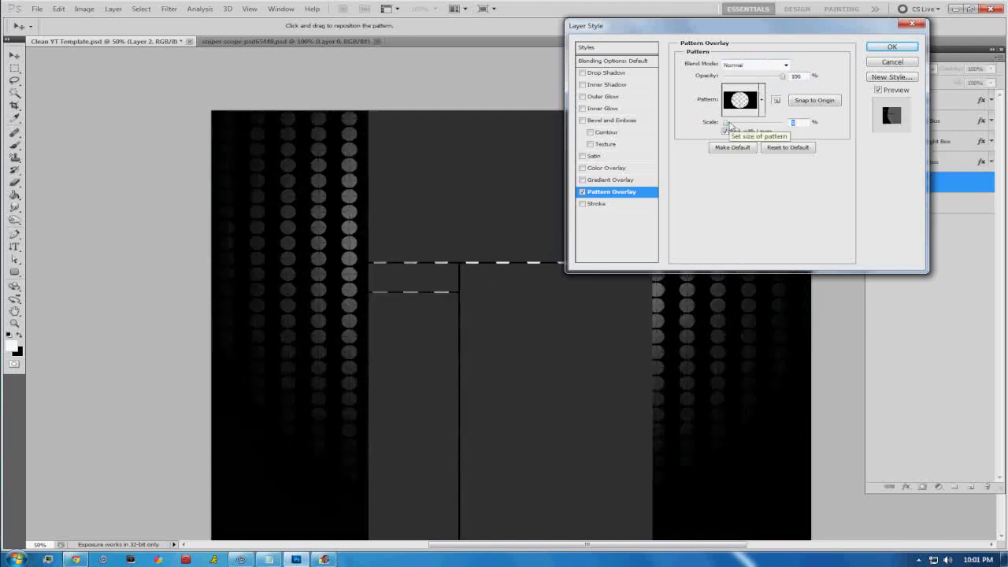
key("Down")
key("Down")
key("Down")
key("Down")
key("Tab")
key("Return")
Adjust the Pattern Overlay opacity on Layer 2 and apply the style
double_click(952, 182)
left_click(611, 192)
left_click_drag(782, 76, 725, 76)
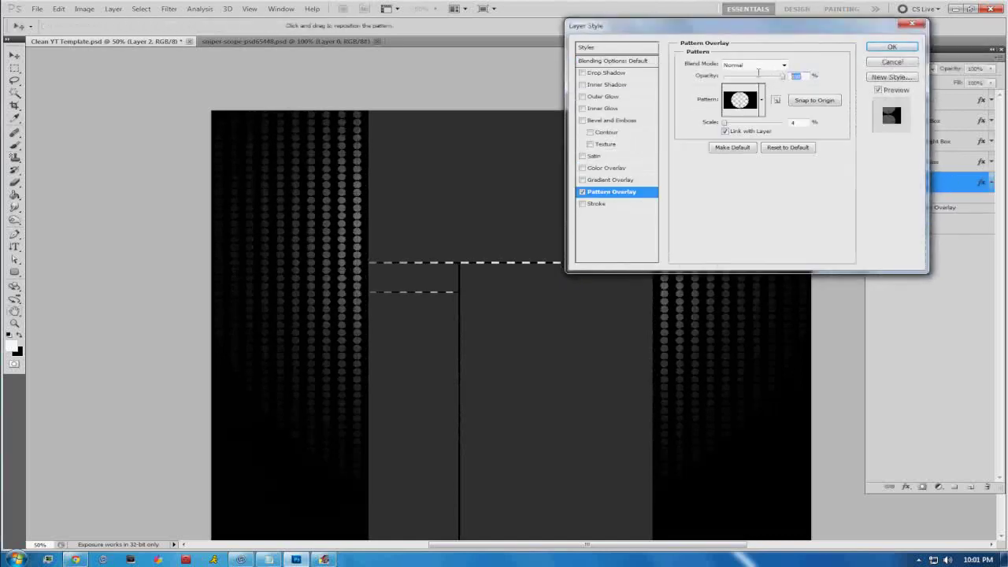
left_click(892, 47)
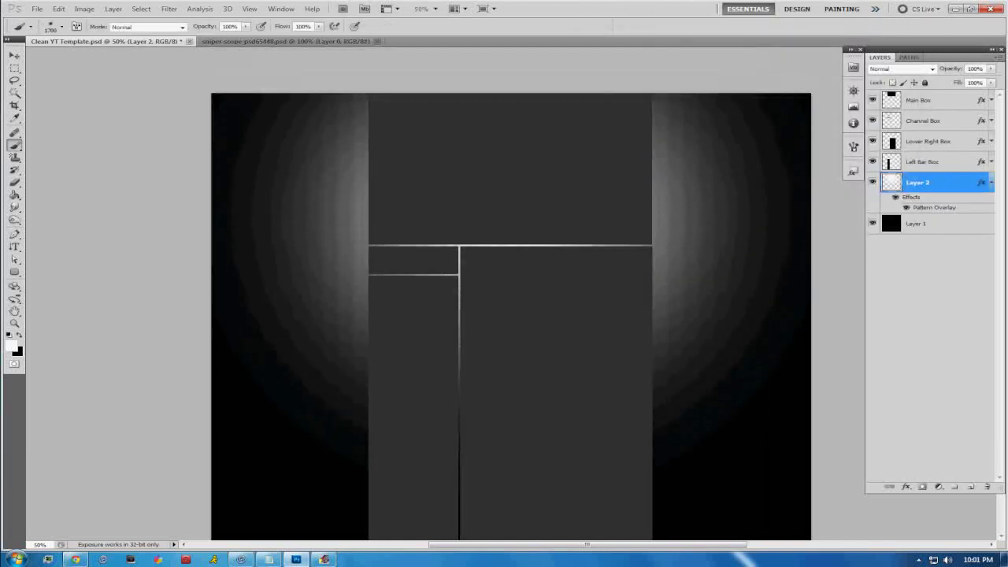
left_click(953, 161)
Merge the selected box layers into a single Main Box layer
left_click(922, 100, "shift")
right_click(882, 165)
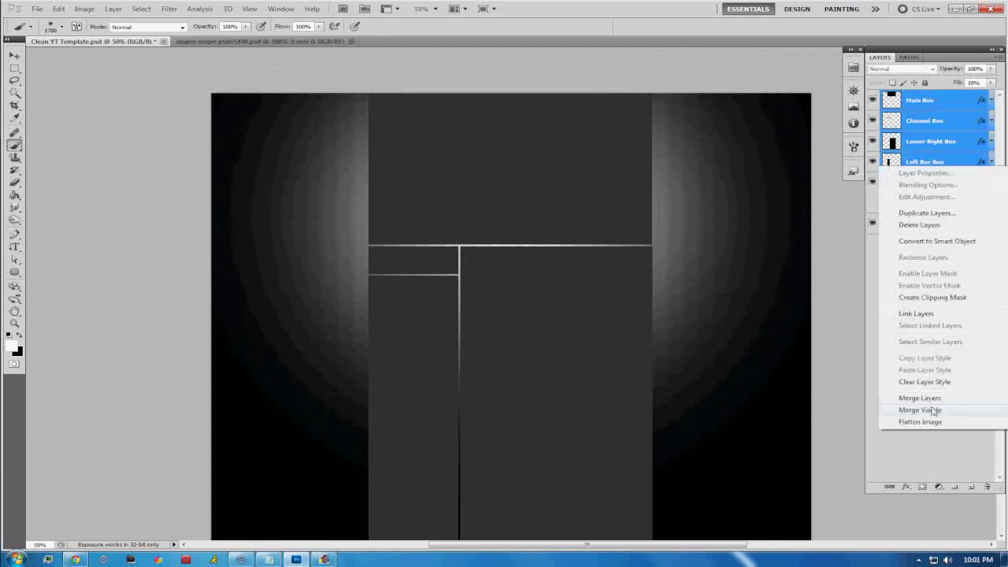
left_click(902, 405)
Take the Pen tool and zoom in to 300% on the box edges
key("p")
scroll(370, 195, "down", 3)
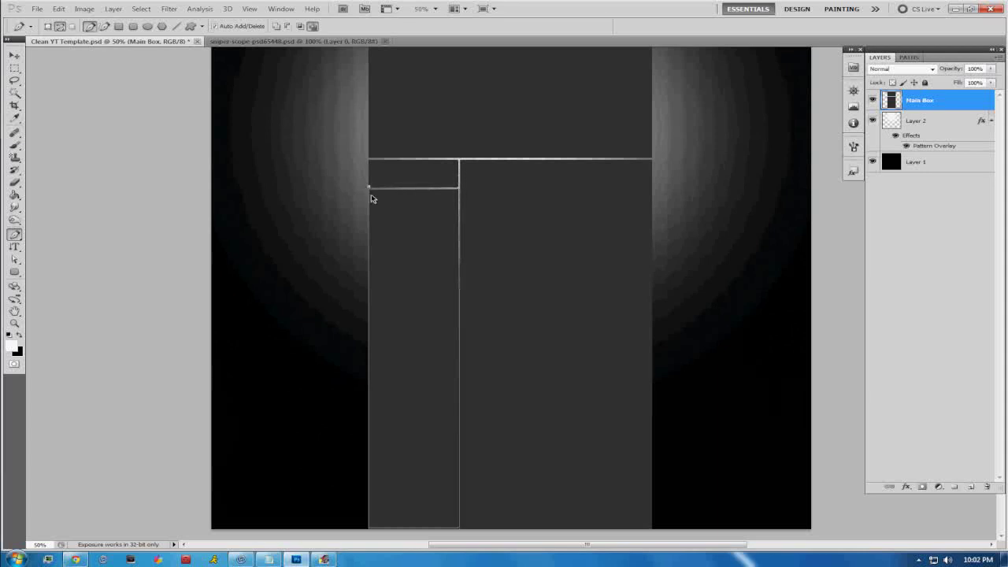
key("ctrl+plus")
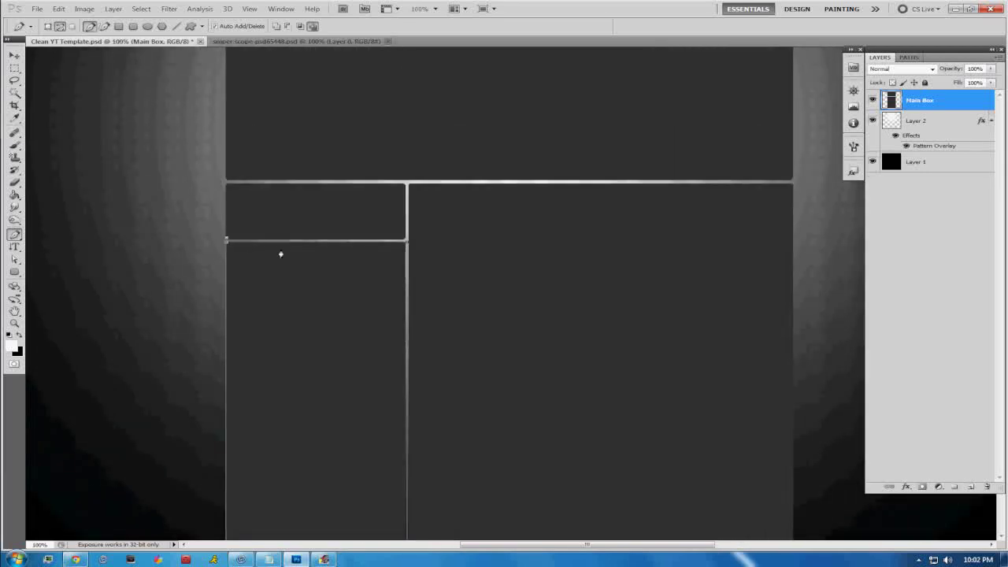
scroll(263, 218, "up", 1)
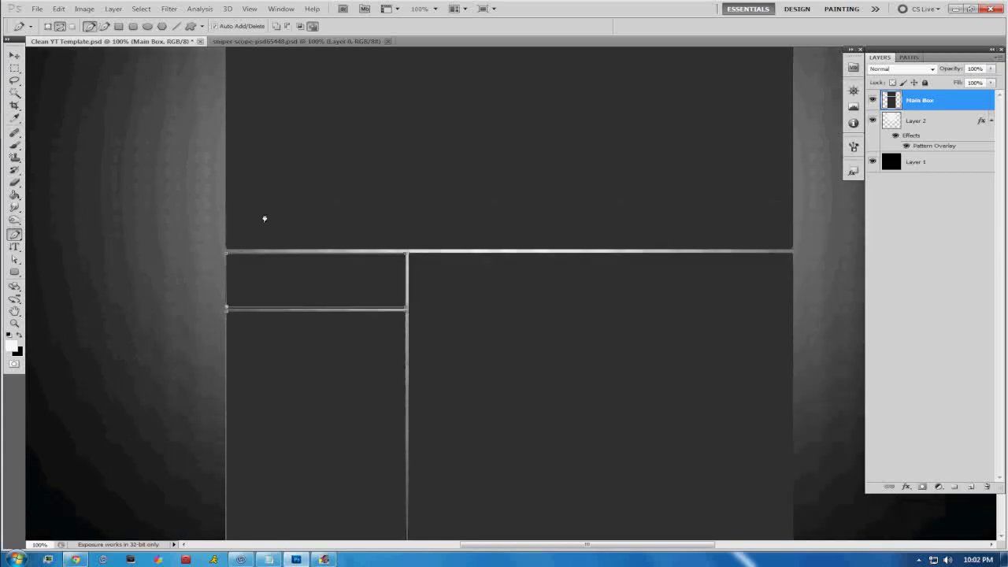
scroll(263, 218, "up", 3)
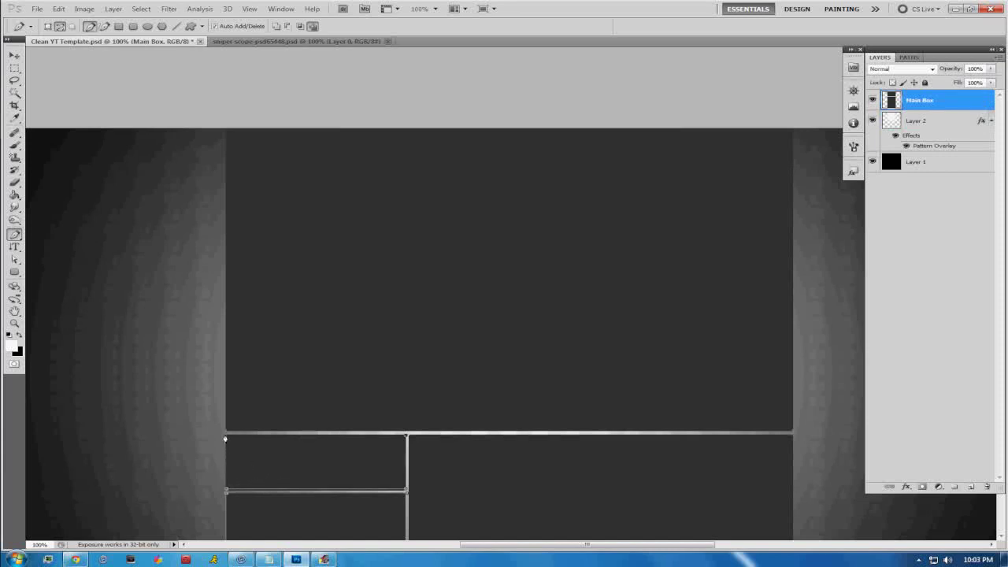
key("ctrl+plus")
key("ctrl+plus")
right_click(237, 372)
key("Escape")
Trace a path along the Main Box borders, panning around the edges
left_click_drag(230, 453, 78, 460)
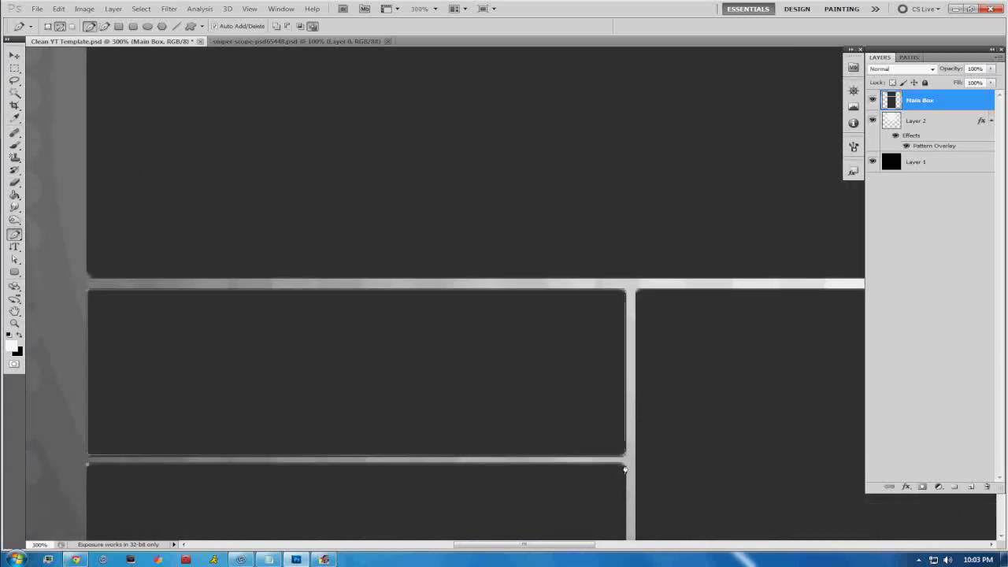
scroll(625, 470, "down", 5)
scroll(574, 464, "down", 5)
scroll(547, 438, "down", 1, "alt")
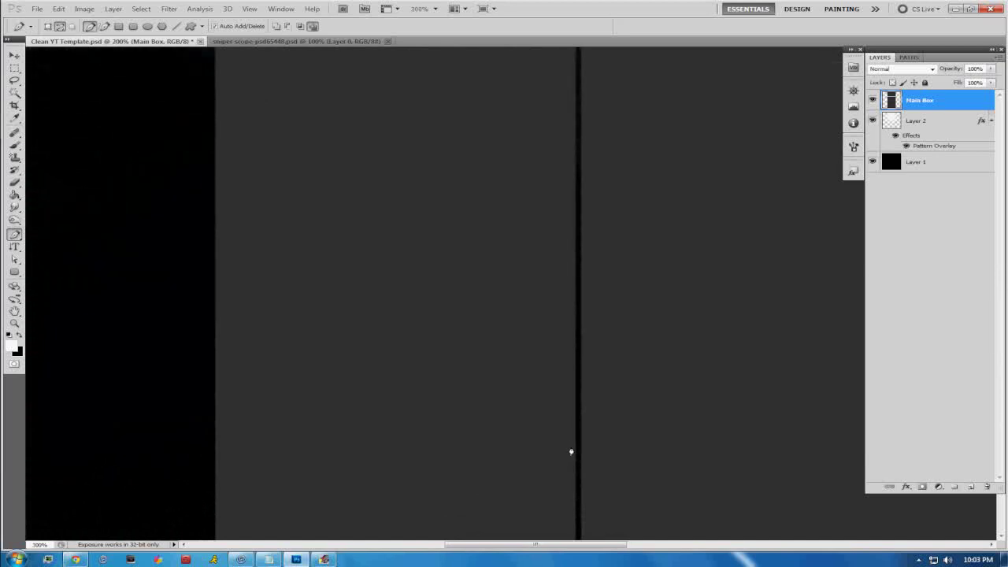
scroll(574, 441, "down", 3)
scroll(217, 410, "up", 3)
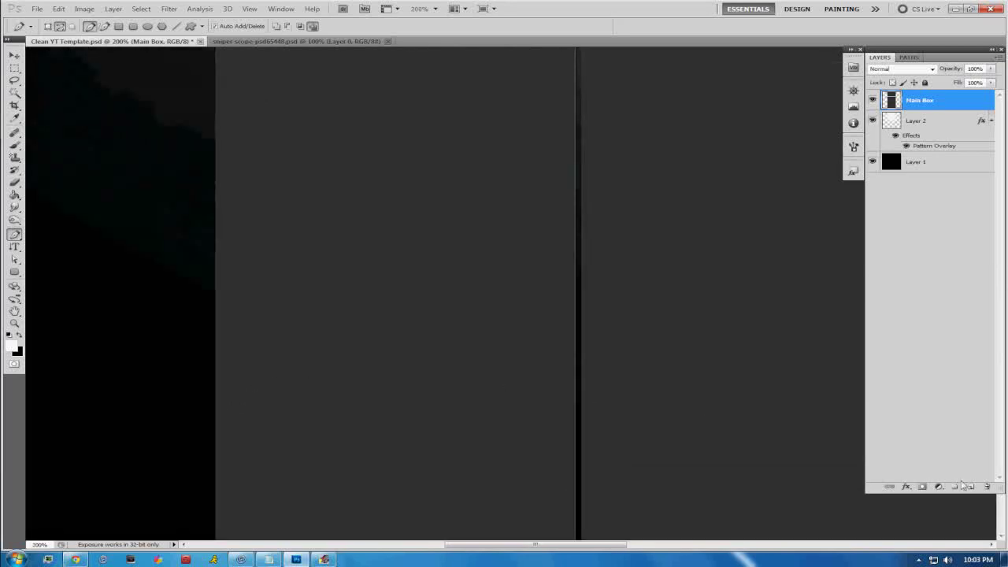
scroll(215, 181, "up", 3)
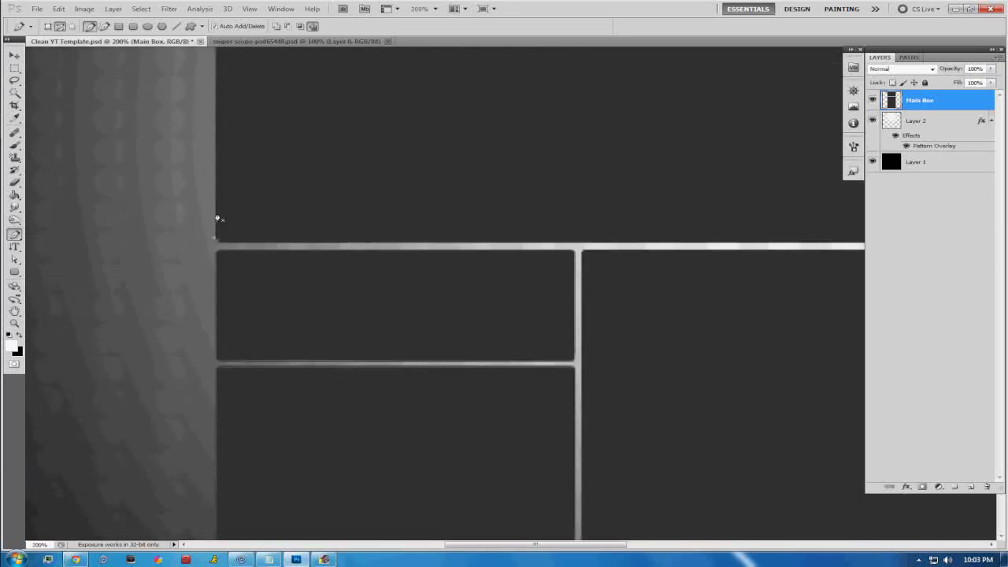
scroll(228, 197, "up", 5)
scroll(225, 193, "up", 3)
scroll(738, 229, "right", 3)
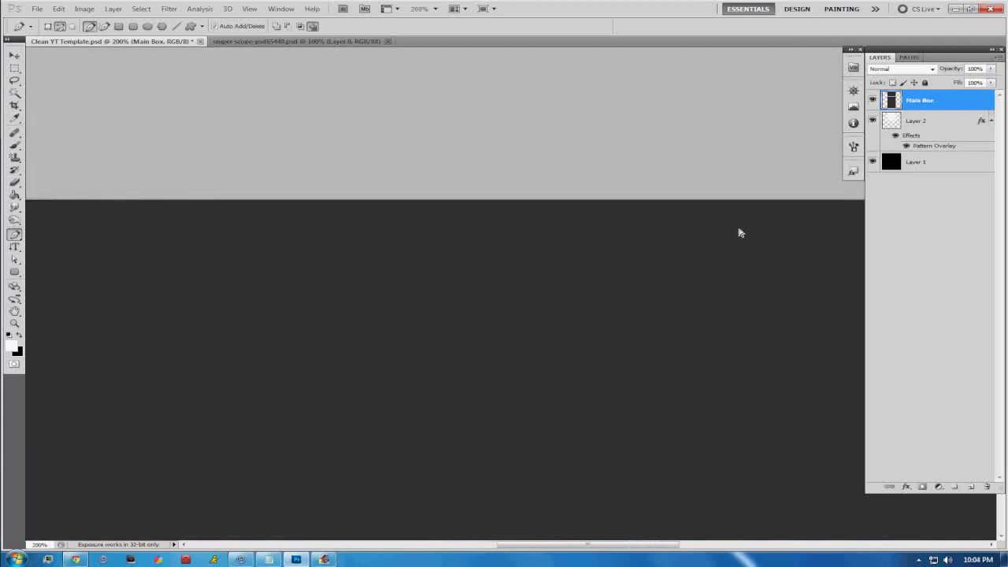
scroll(788, 217, "right", 5)
scroll(748, 331, "down", 5)
scroll(748, 445, "down", 1)
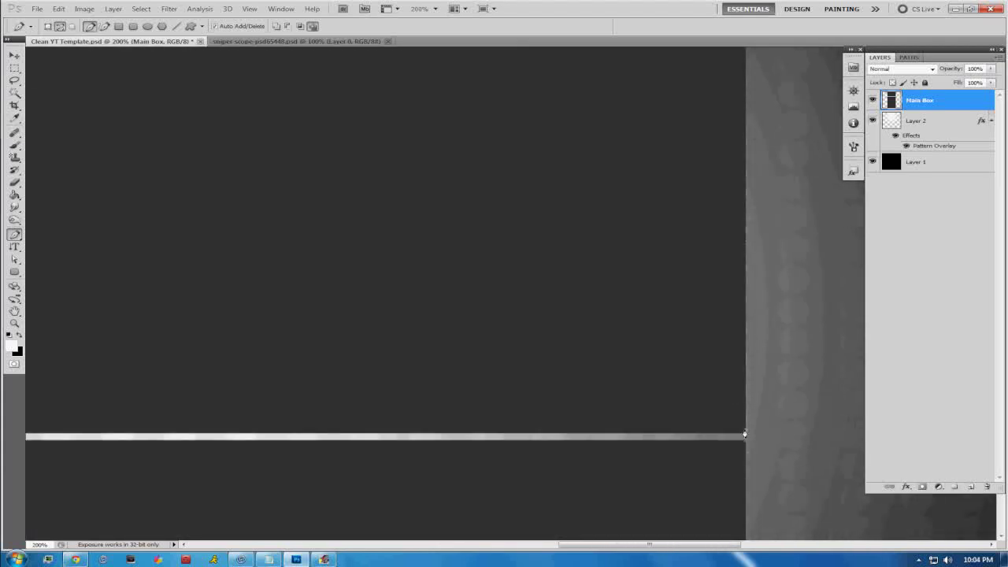
scroll(384, 490, "up", 5)
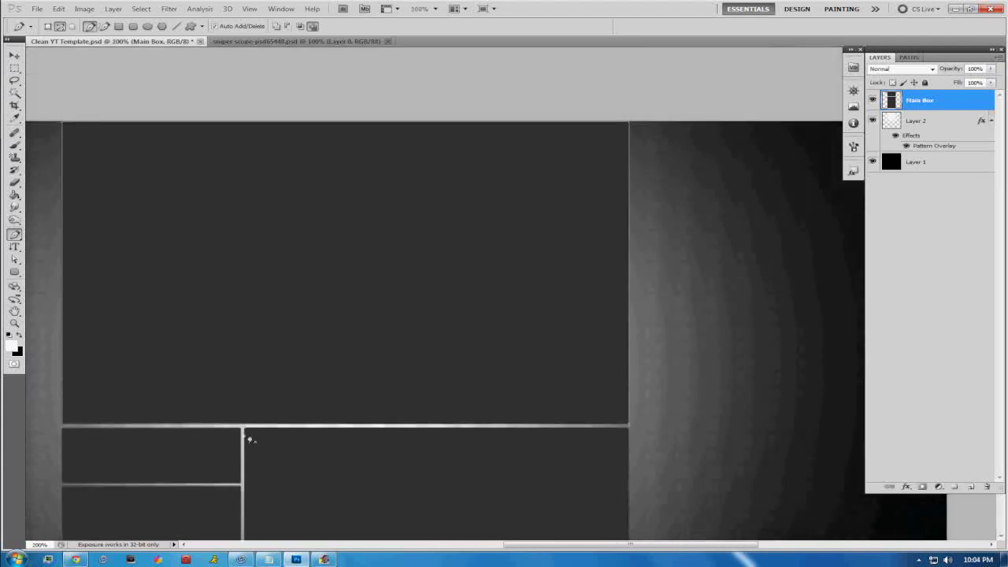
scroll(630, 450, "down", 3)
scroll(633, 488, "down", 3)
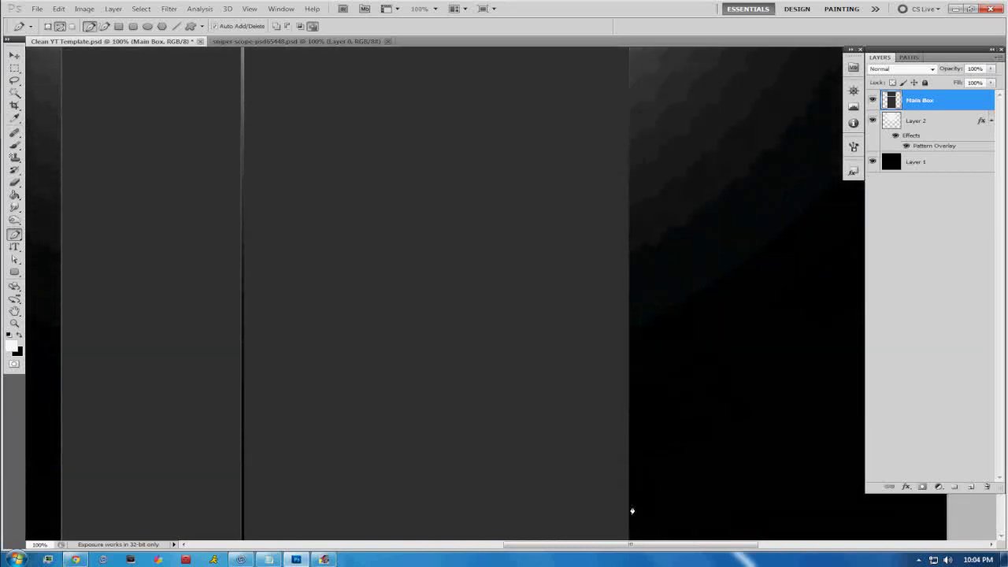
scroll(631, 496, "down", 2)
scroll(246, 441, "up", 3)
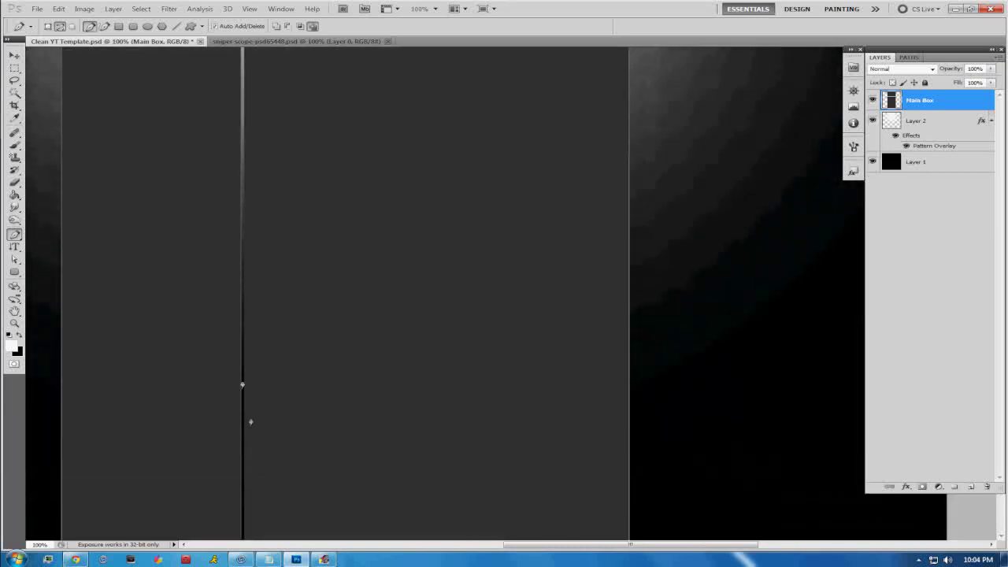
scroll(244, 236, "up", 5)
Stroke the traced path with the brush to draw thin highlight lines
right_click(274, 203)
left_click(14, 145)
left_click(50, 26)
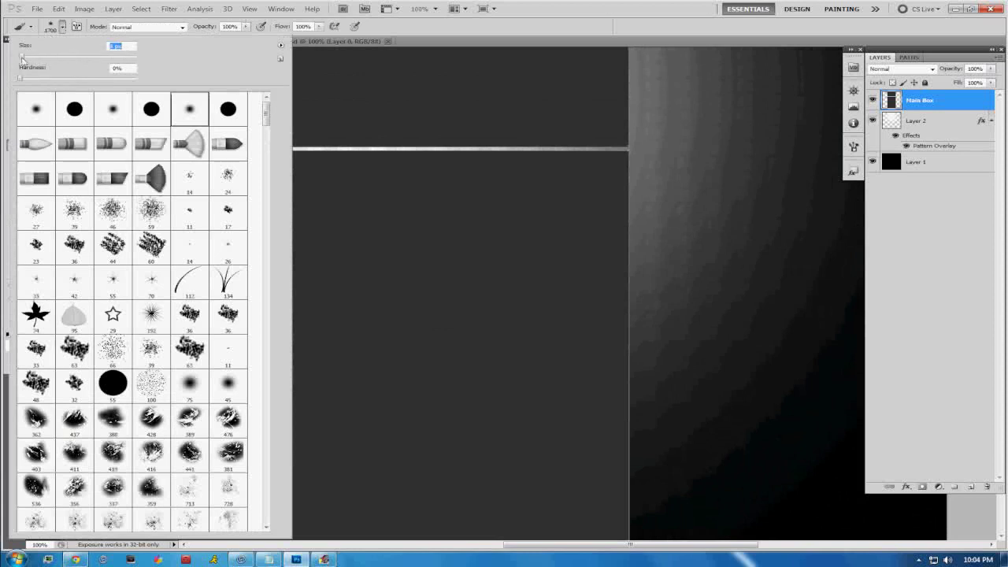
key("i")
right_click(309, 231)
left_click(366, 312)
left_click(577, 189)
key("p")
scroll(557, 279, "up", 5)
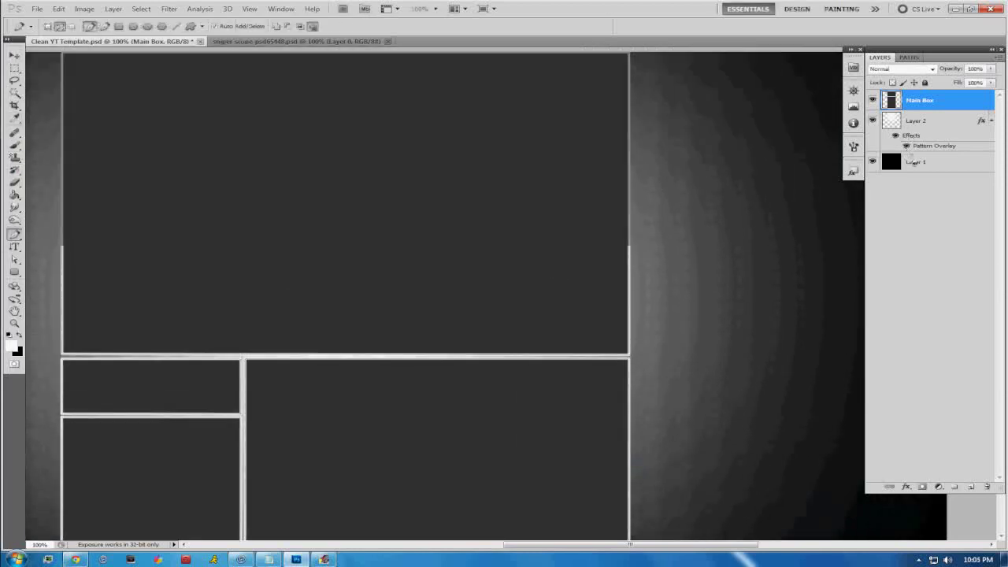
Stroke the path again onto a new empty layer above Main Box
left_click(972, 487)
right_click(562, 416)
left_click(618, 492)
left_click(577, 189)
key("alt+bracketleft")
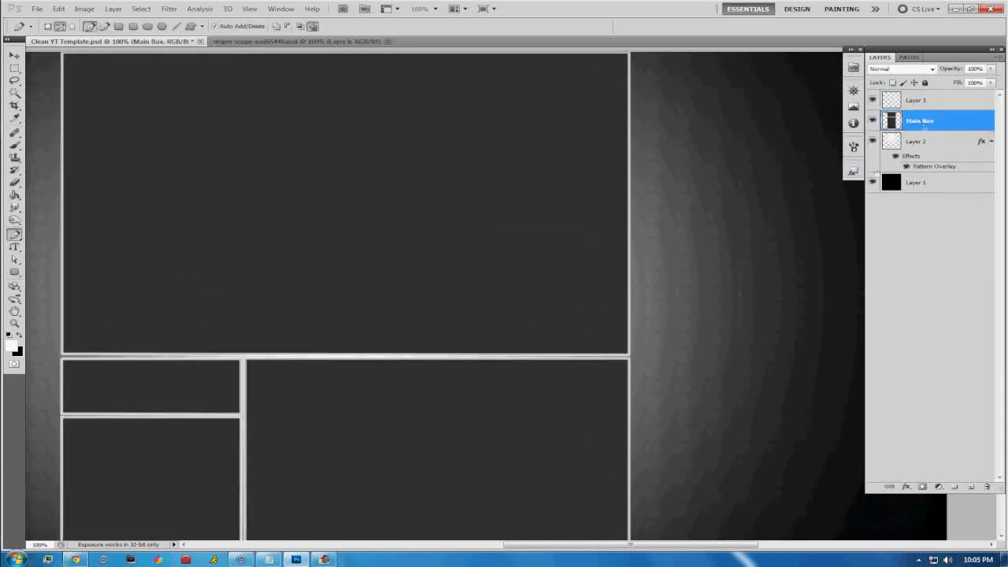
Apply blue beveled preset styles from the Styles panel to Main Box and Layer 3
left_click(853, 170)
scroll(839, 364, "down", 1)
left_click(754, 323)
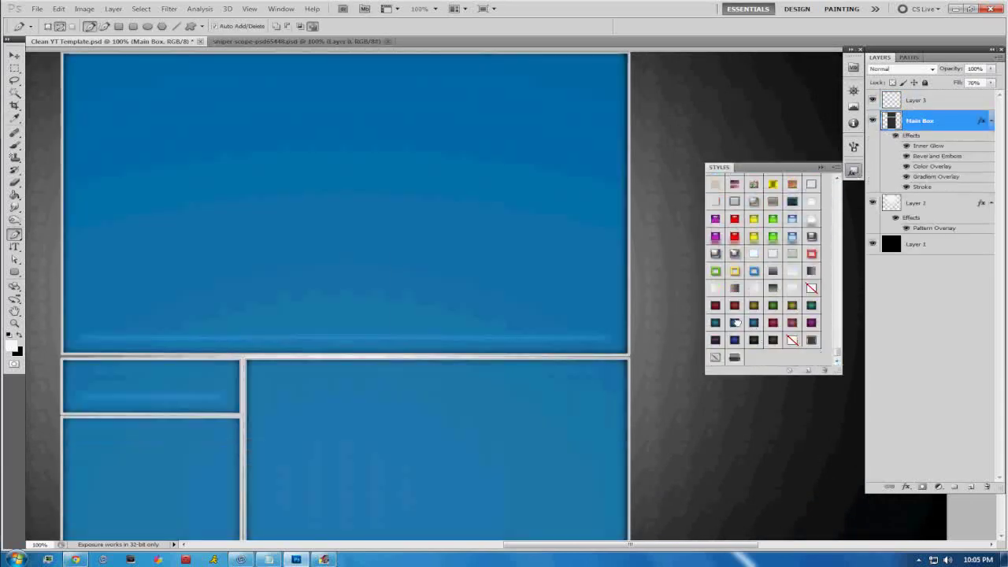
key("alt+bracketright")
left_click(755, 241)
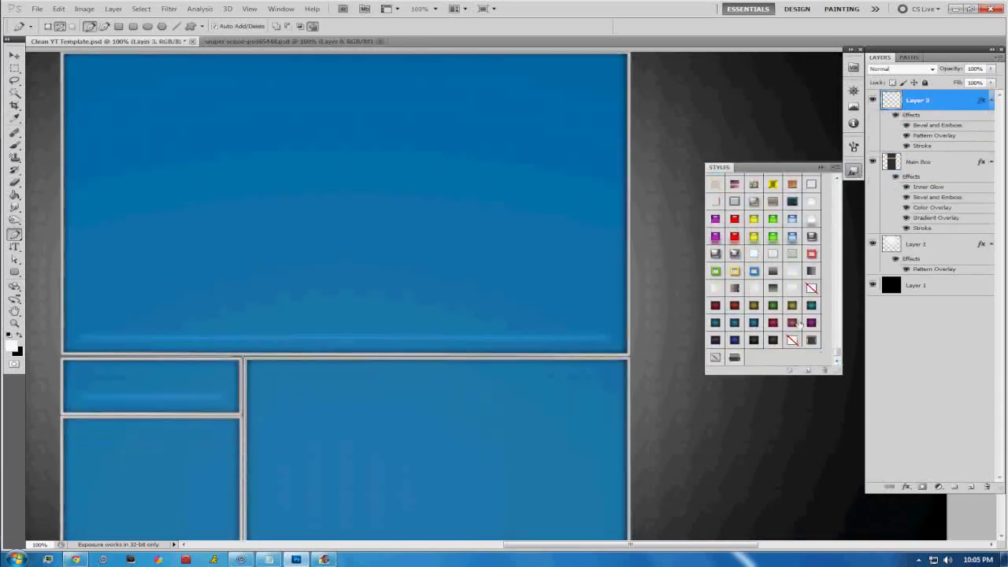
left_click(717, 357)
left_click(812, 219)
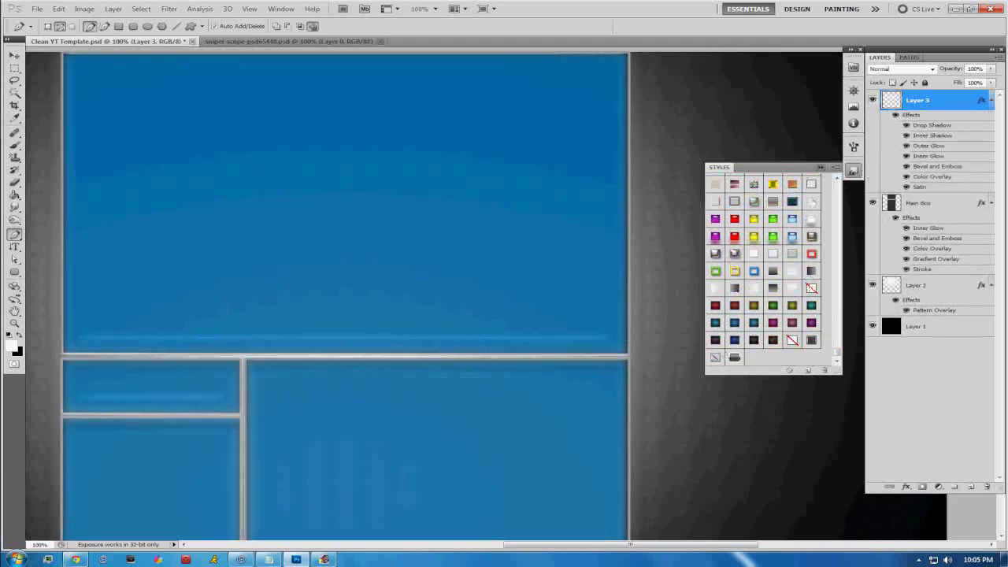
left_click(820, 168)
Add a #686868 Color Overlay to background Layer 1 and view the whole template
double_click(959, 331)
left_click(607, 168)
left_click(801, 64)
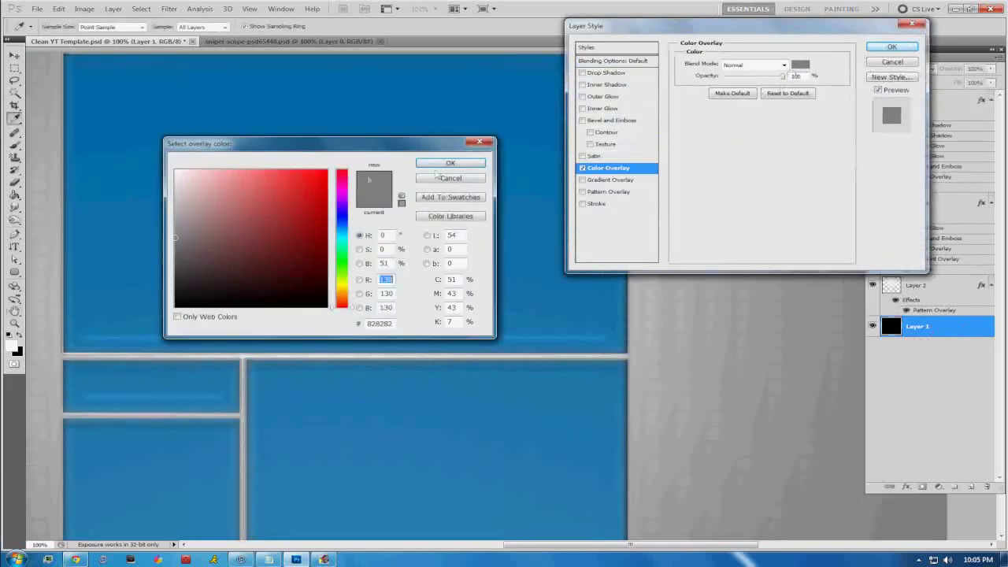
left_click(175, 251)
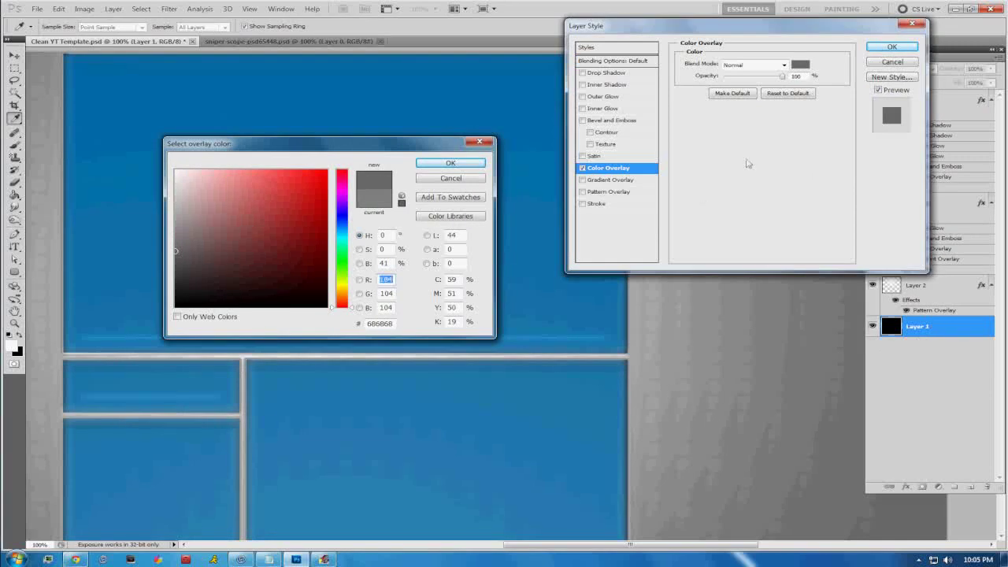
left_click(450, 162)
left_click(891, 46)
key("ctrl+minus")
Place the 504 logo image from the Desktop and move its layer to the top
key("p")
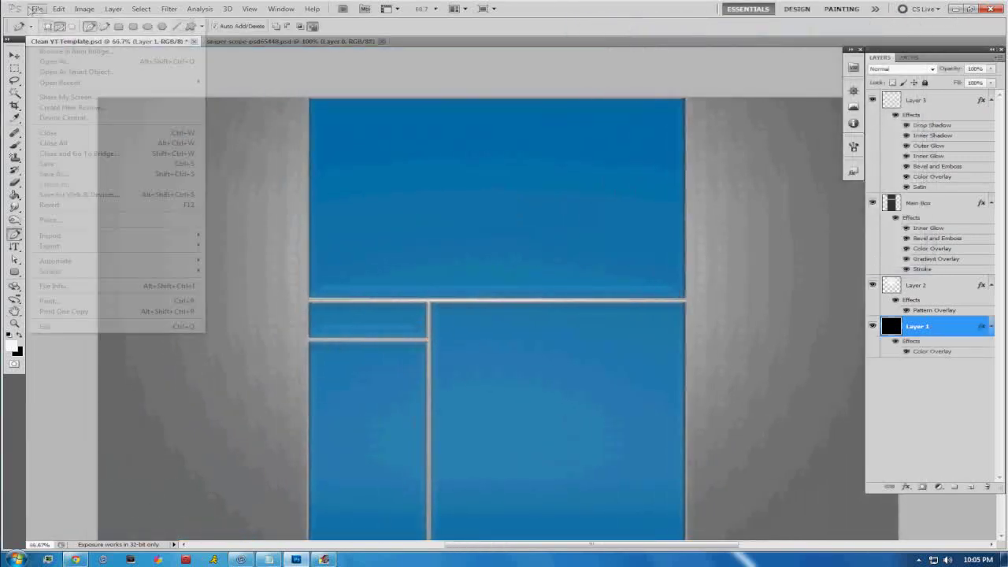
left_click(36, 9)
left_click(55, 214)
left_click(367, 153)
left_click(653, 475)
key("Return")
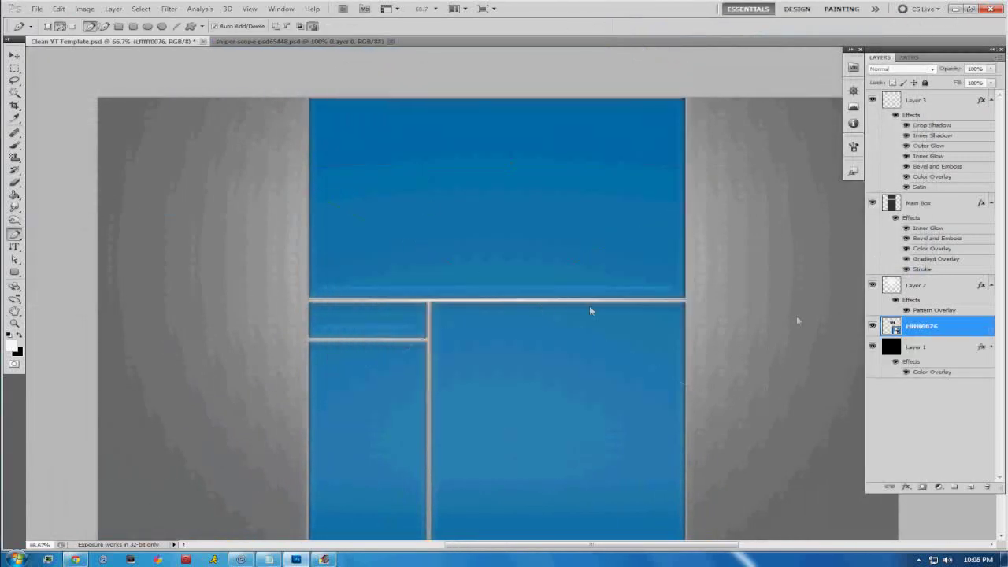
key("ctrl+bracketright")
key("ctrl+bracketright")
key("ctrl+bracketright")
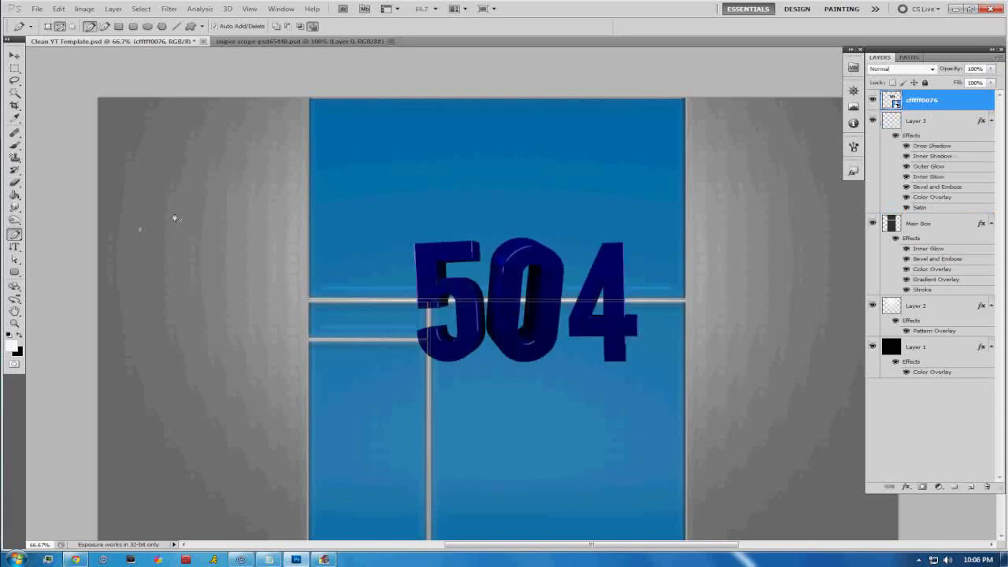
Scale the 504 logo down onto the box seam and enable Outer Glow
left_click_drag(765, 416, 497, 323)
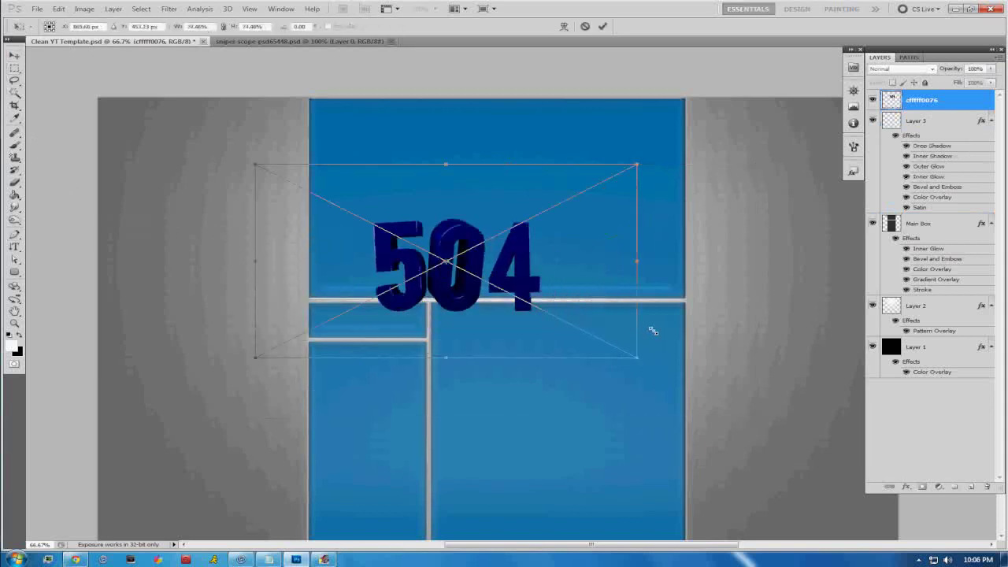
left_click_drag(498, 323, 441, 293)
key("Return")
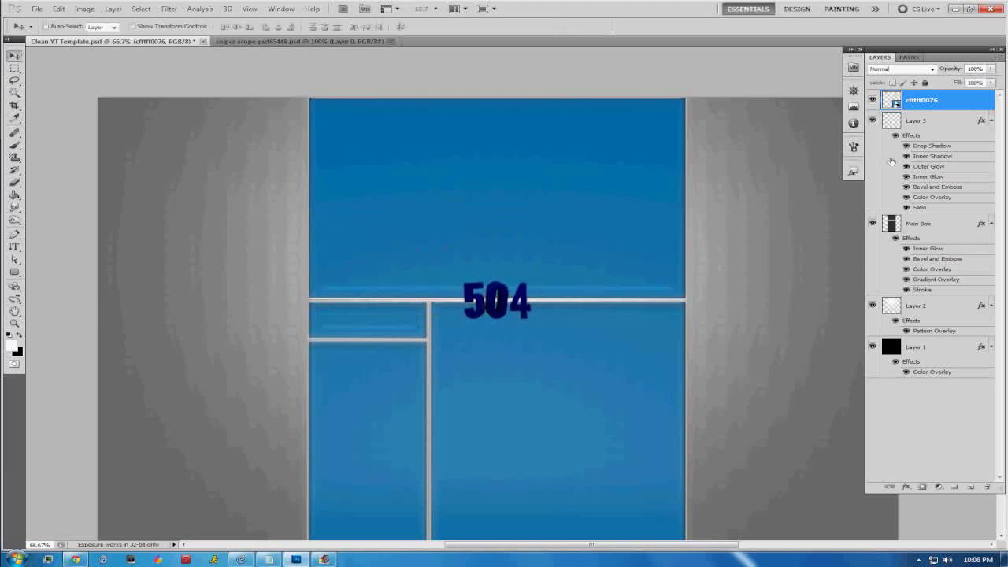
double_click(970, 103)
left_click(606, 96)
left_click(709, 100)
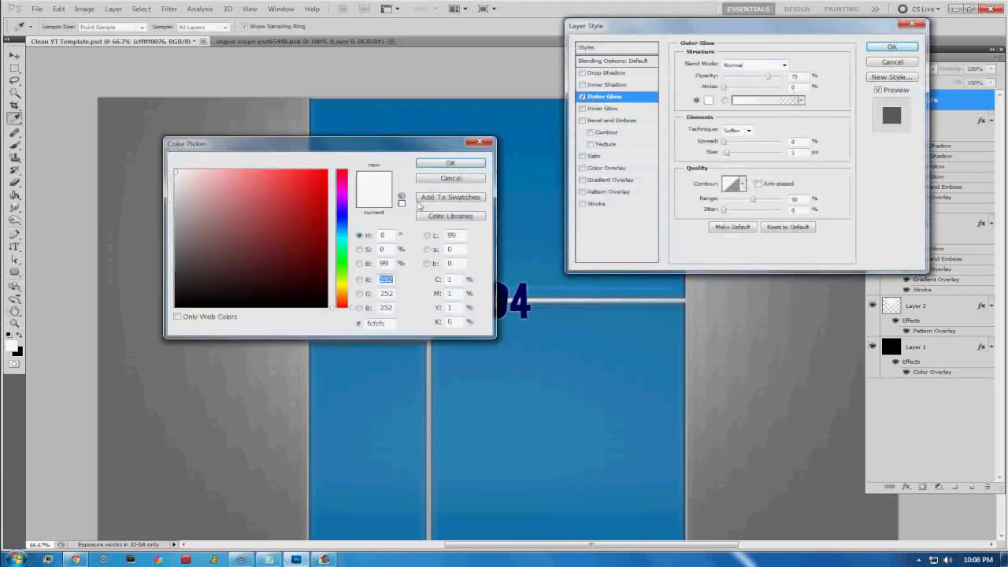
Finish the logo's glow colour and add an Overlay-mode Gradient Overlay preset, then commit it
left_click(420, 167)
left_click(613, 180)
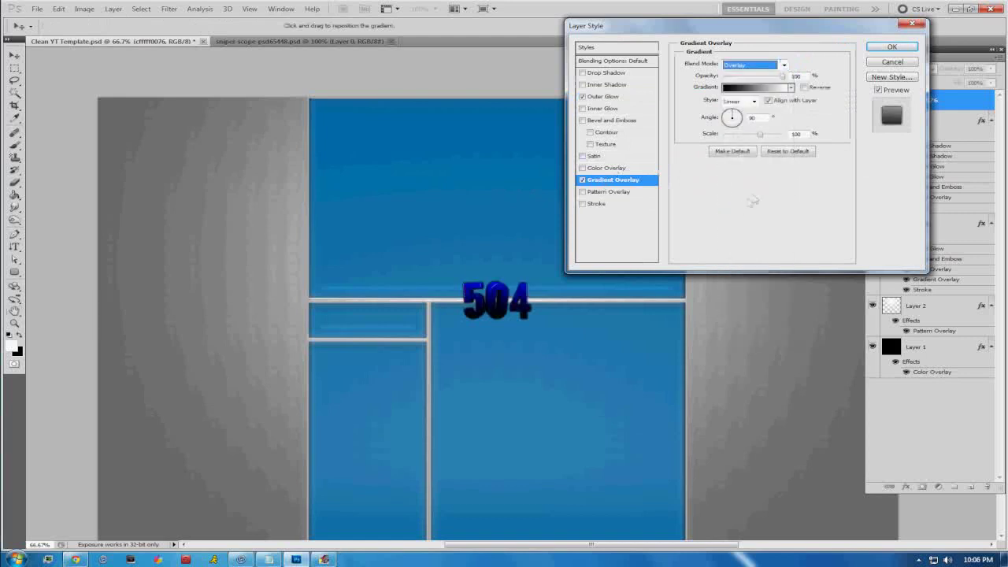
left_click(791, 88)
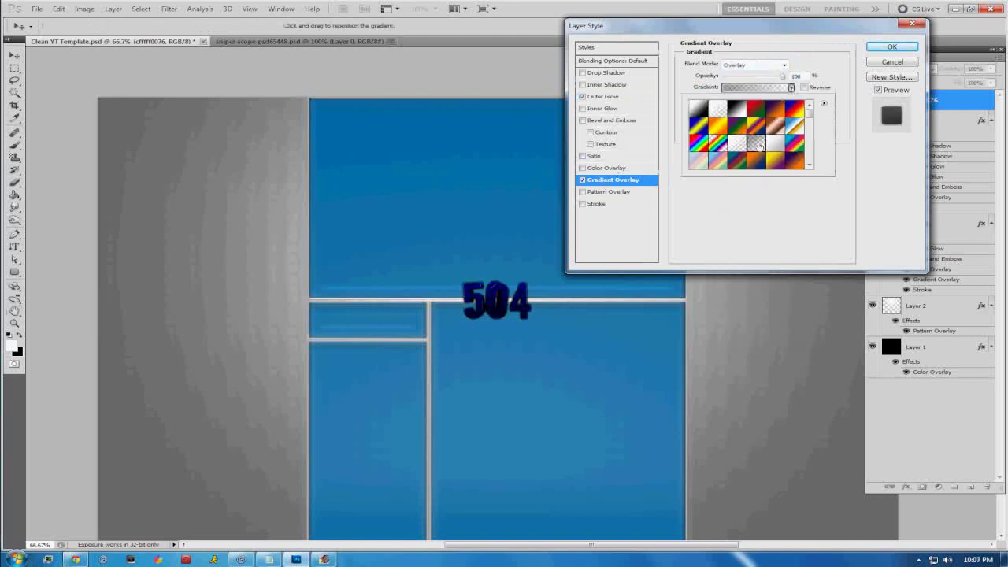
left_click(892, 47)
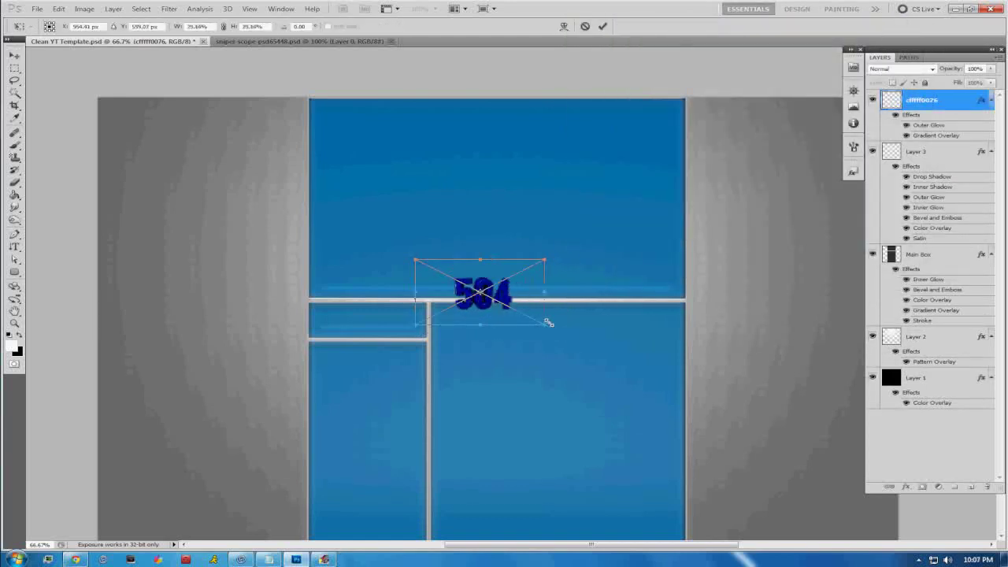
key("Return")
left_click(36, 9)
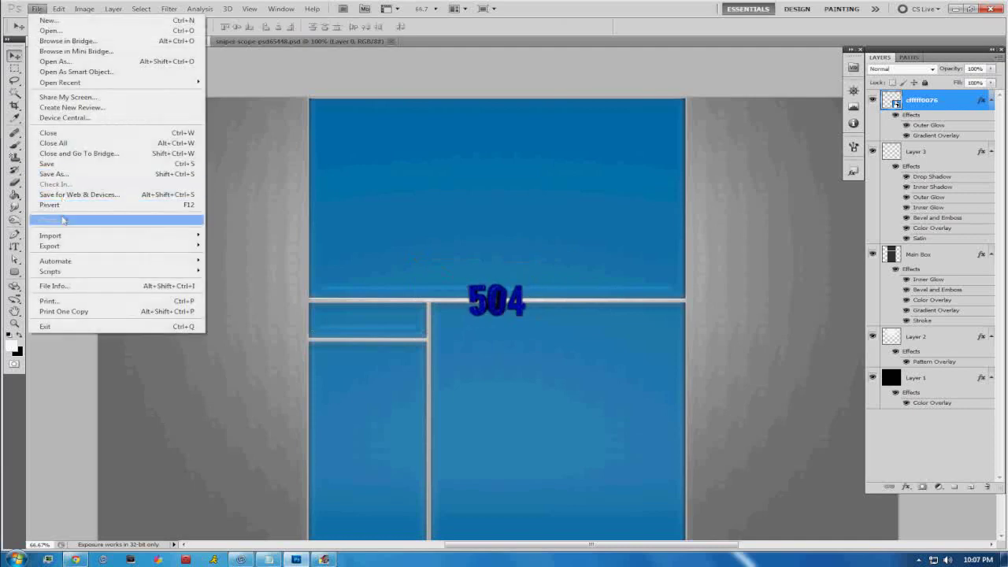
Place cff0076.png, rotate it 90° CCW, scale it down and move it into the left margin
left_click(47, 218)
double_click(635, 140)
right_click(552, 282)
left_click(585, 466)
left_click_drag(598, 488, 364, 478)
left_click_drag(403, 524, 362, 452)
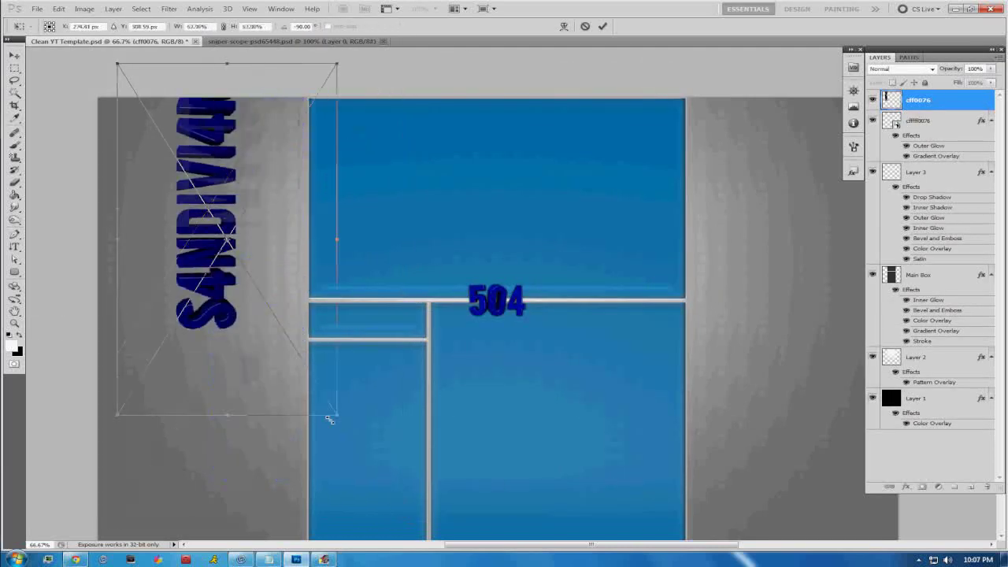
key("Return")
scroll(251, 316, "down", 3)
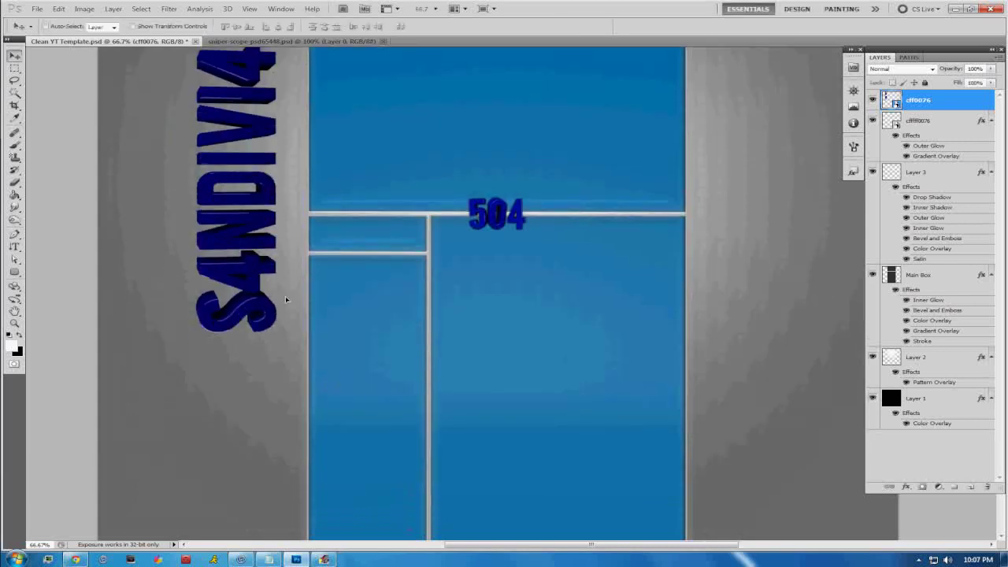
left_click_drag(286, 300, 276, 260)
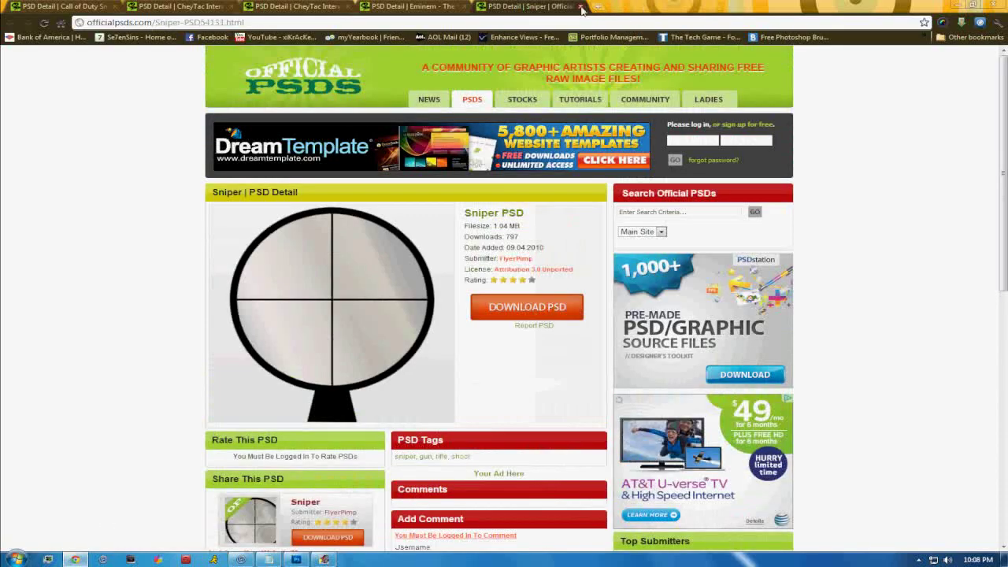
Close every Chrome PSD tab, then drag the S4NDIVI4N text lower beside the boxes
left_click(583, 6)
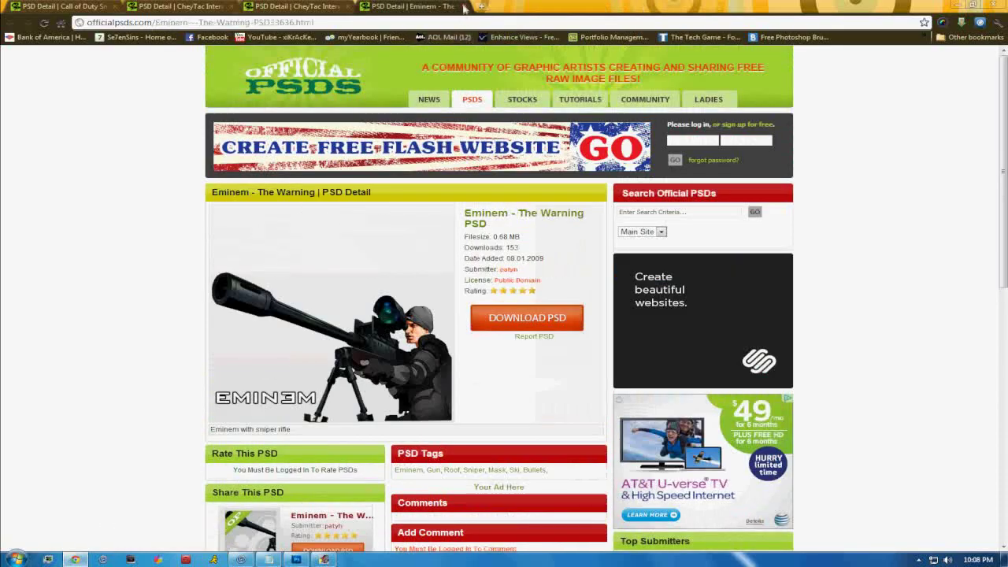
left_click(466, 6)
left_click(350, 6)
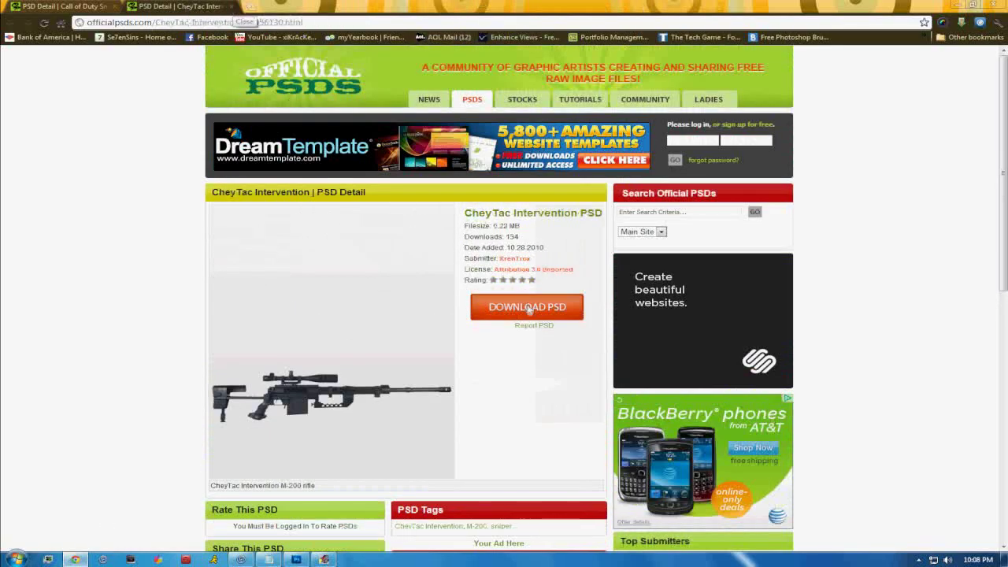
left_click(233, 6)
left_click(127, 6)
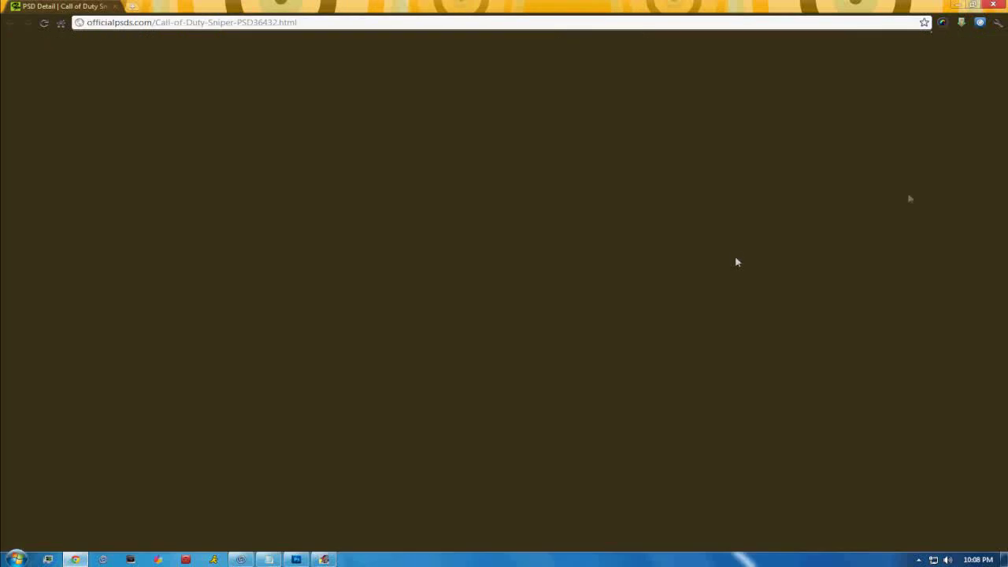
left_click_drag(282, 256, 301, 337)
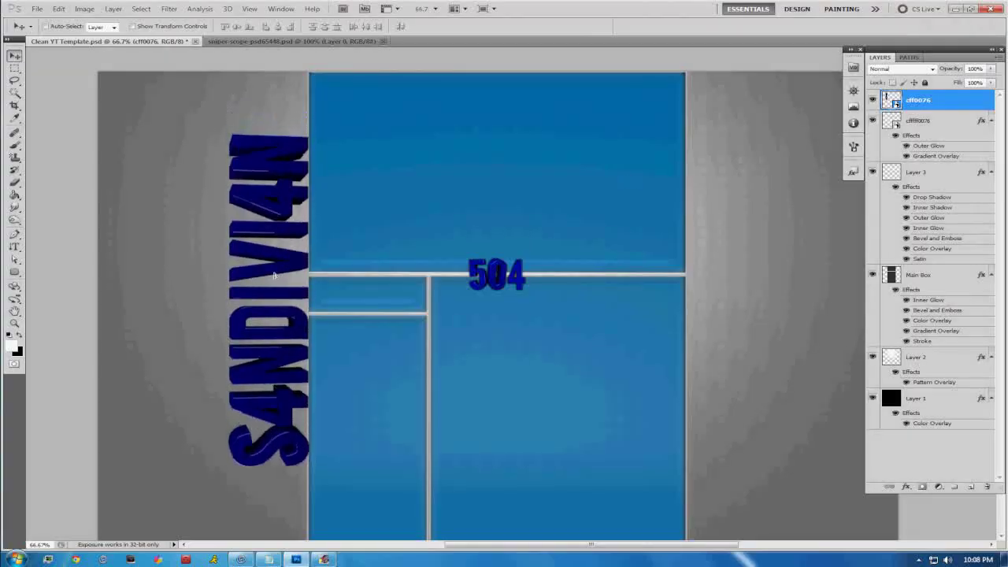
Rotate the duplicated S4NDIVI4N text 180° and place it in the right grey margin
key("ctrl+t")
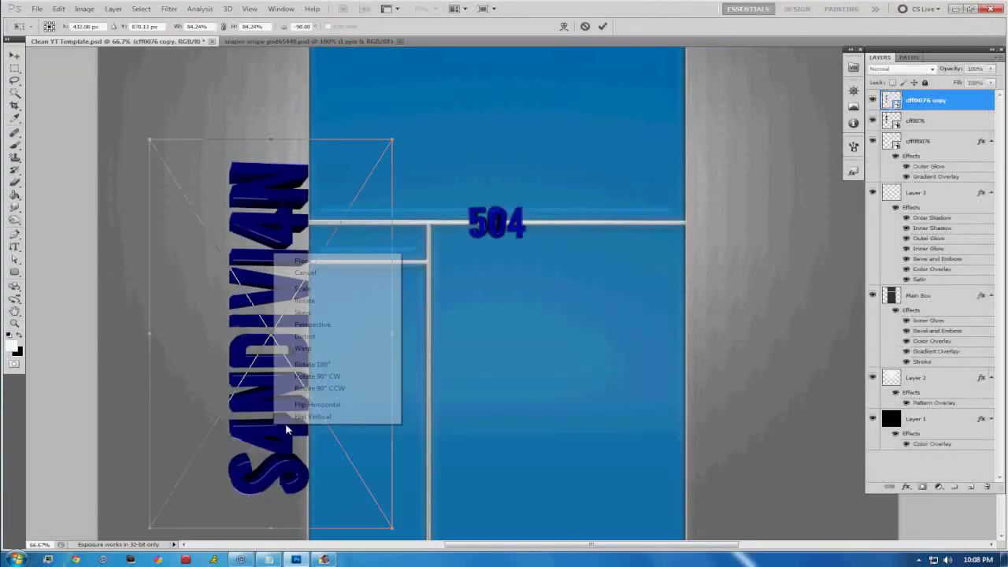
left_click_drag(418, 473, 330, 544)
left_click_drag(375, 391, 732, 382)
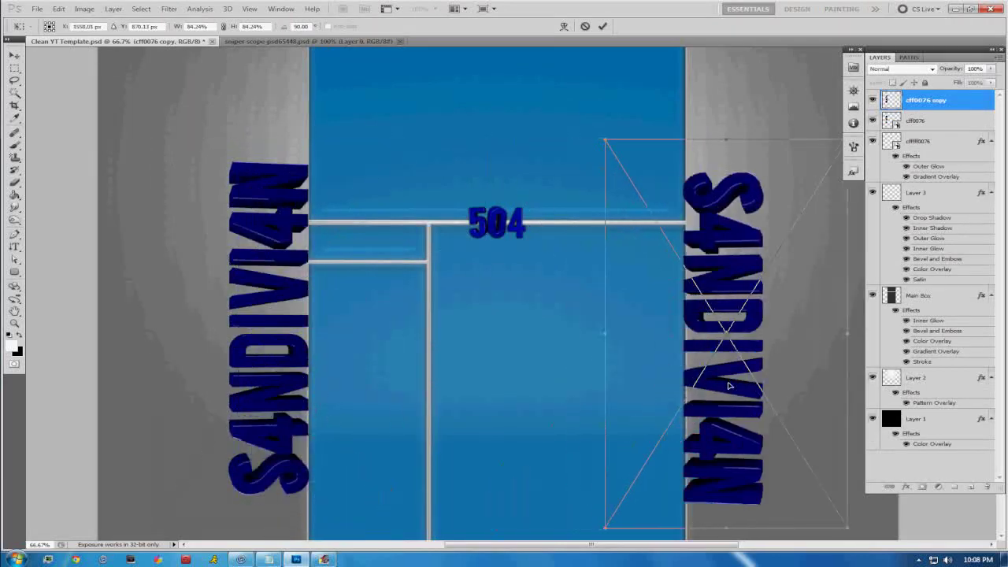
key("Return")
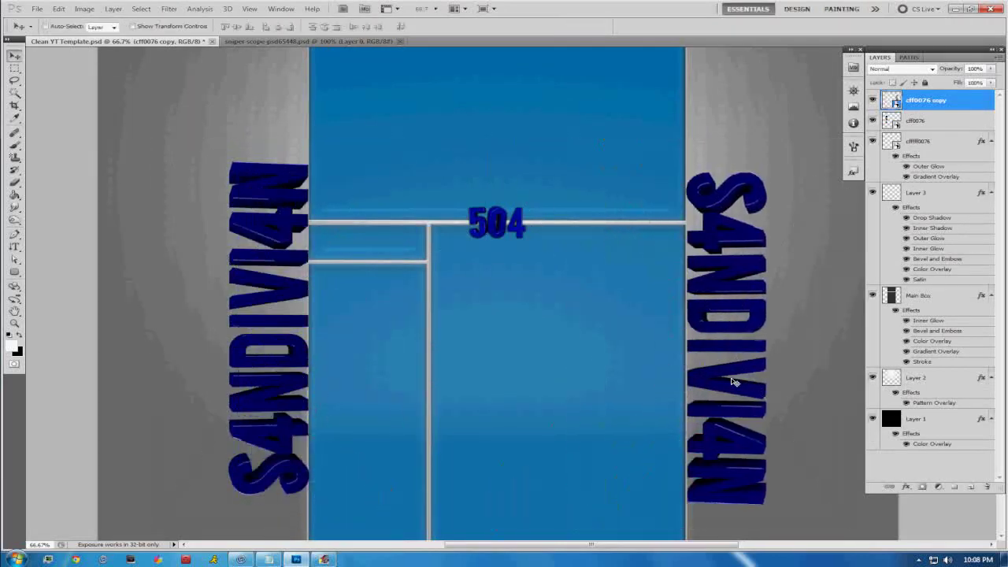
double_click(958, 126)
Give the text layer an outer glow and a preset gradient overlay in Overlay blend mode
left_click(602, 96)
left_click(708, 100)
left_click(449, 162)
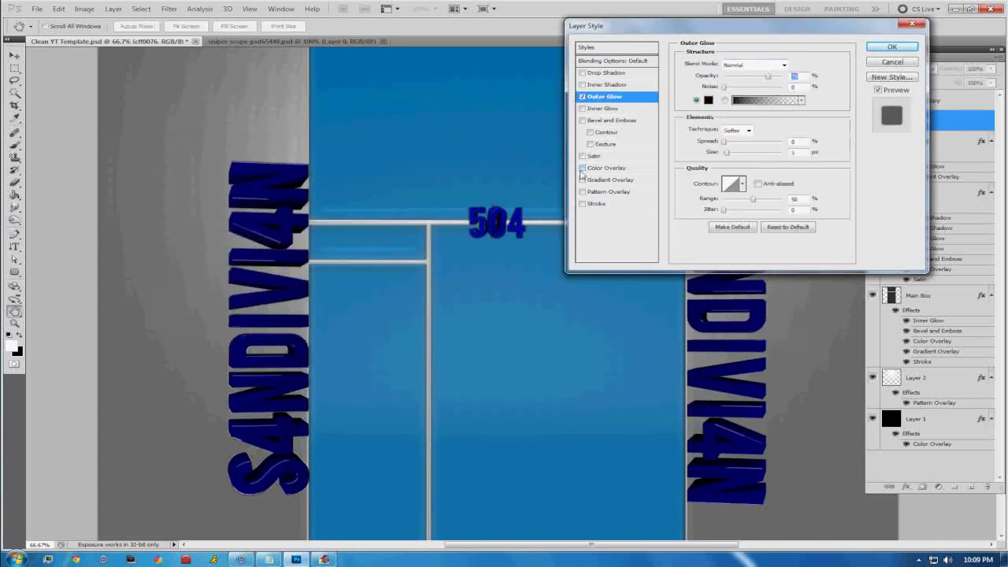
left_click(612, 179)
left_click(754, 64)
left_click(741, 189)
left_click(791, 87)
left_click(778, 144)
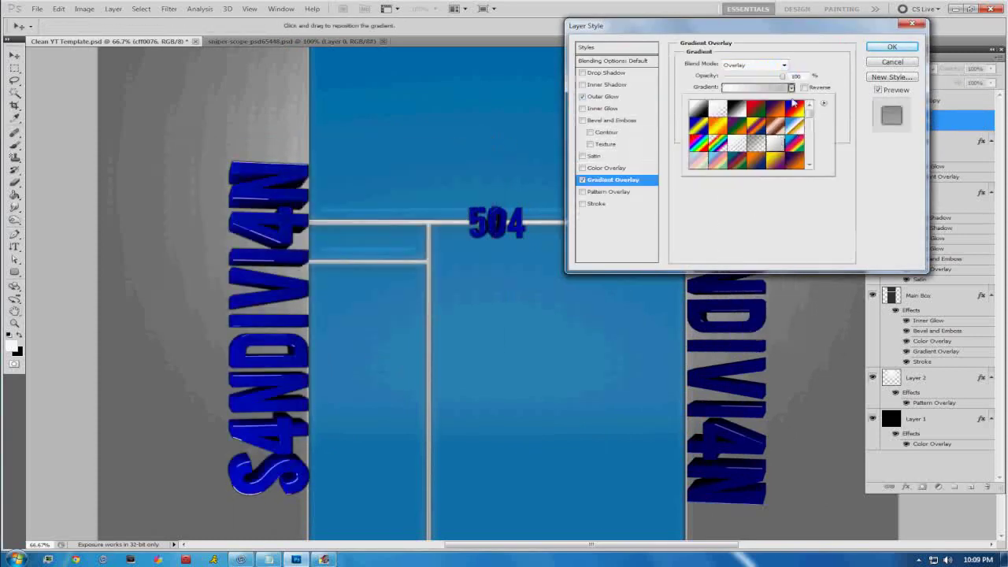
key("Return")
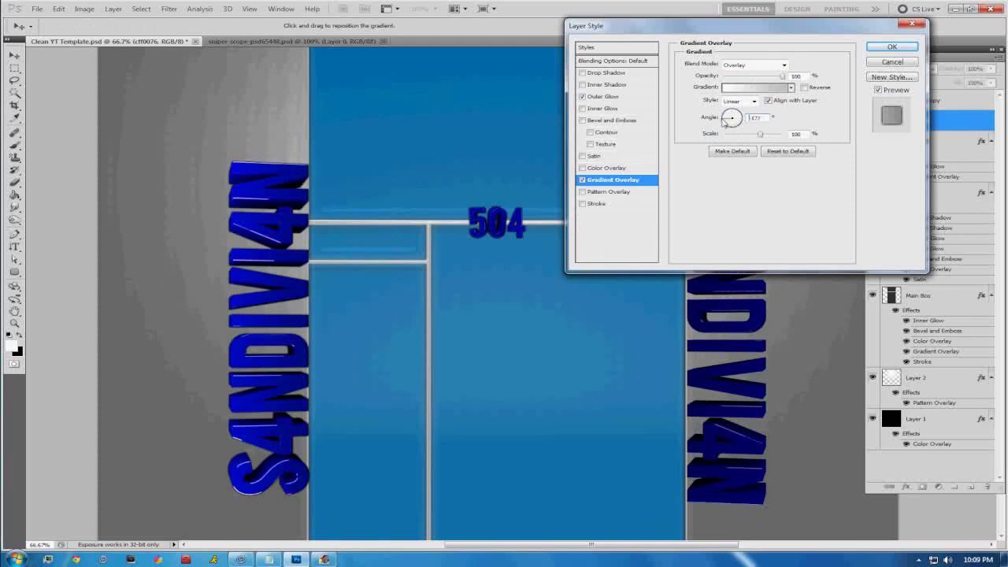
key("Return")
Apply the same outer glow and Overlay gradient overlay to the right-side text copy
double_click(927, 101)
double_click(960, 101)
left_click(604, 96)
left_click(709, 100)
left_click(452, 163)
left_click(613, 180)
left_click(755, 65)
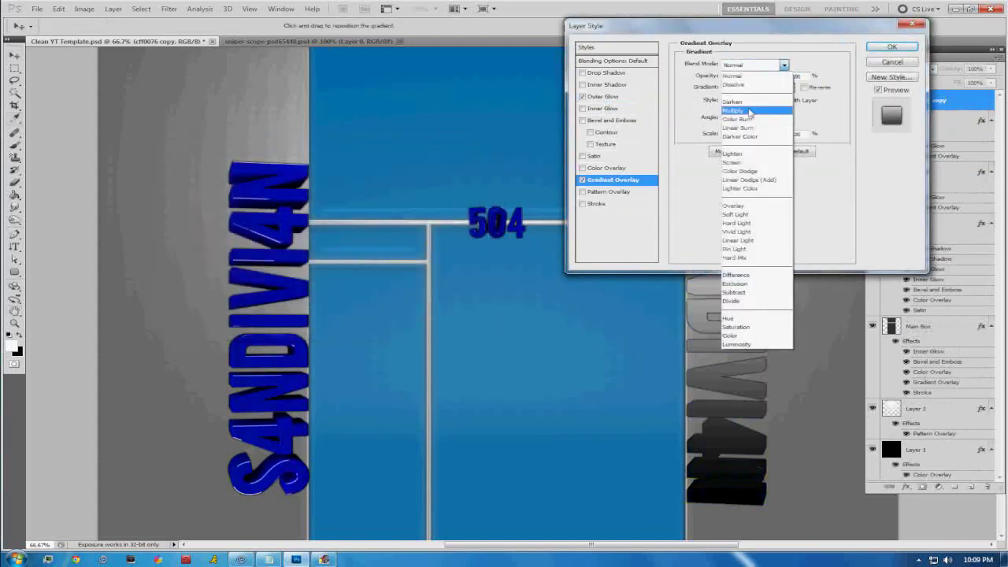
left_click(744, 192)
left_click(791, 86)
double_click(744, 120)
key("Return")
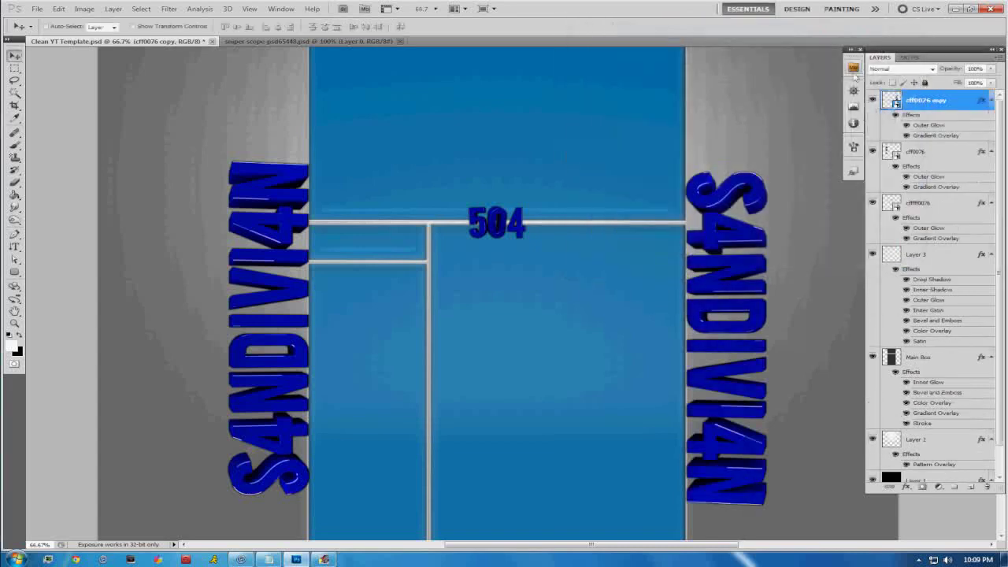
scroll(668, 157, "up", 2)
scroll(668, 158, "down", 2)
left_click(37, 8)
Browse the Desktop GFX Pack folders in the Place dialog looking for the crosshair image
left_click(107, 203)
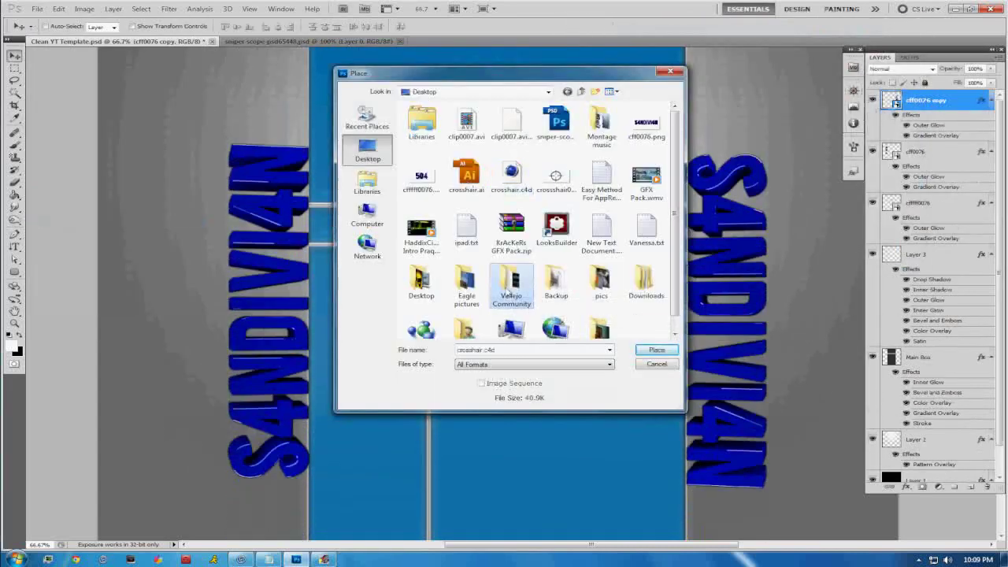
scroll(510, 293, "down", 1)
double_click(510, 283)
double_click(441, 236)
double_click(439, 147)
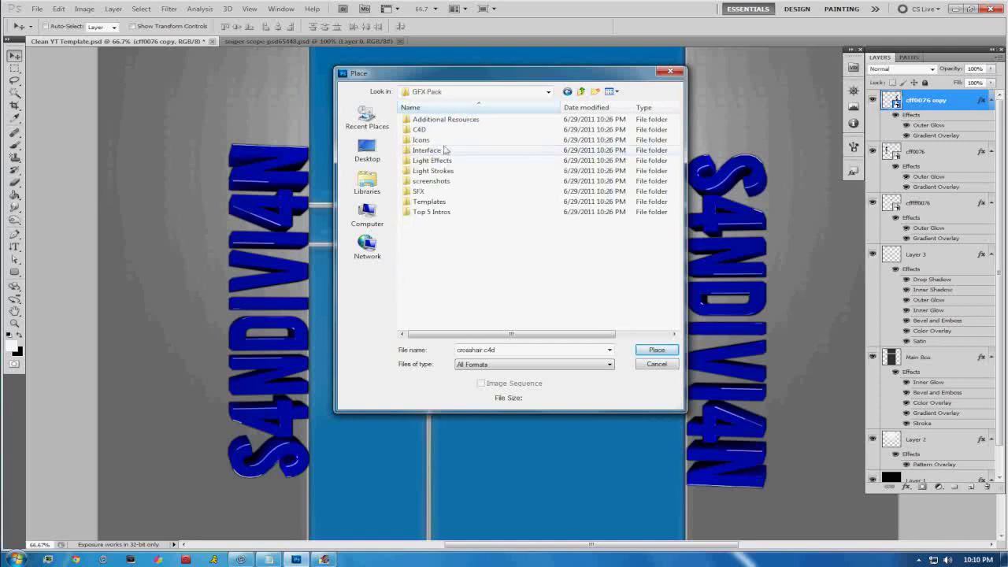
scroll(442, 181, "down", 3)
key("BackSpace")
double_click(441, 129)
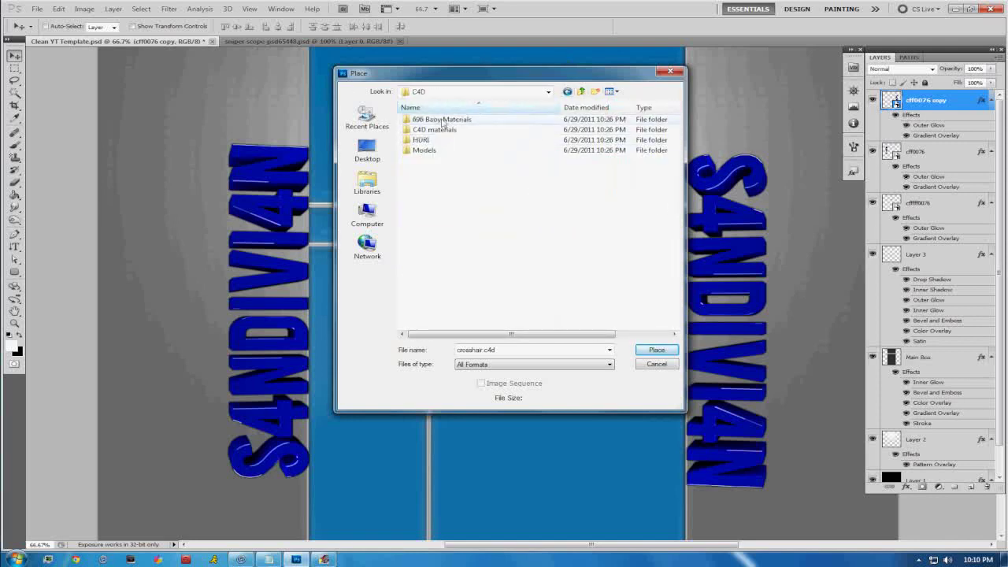
key("BackSpace")
key("BackSpace")
double_click(437, 119)
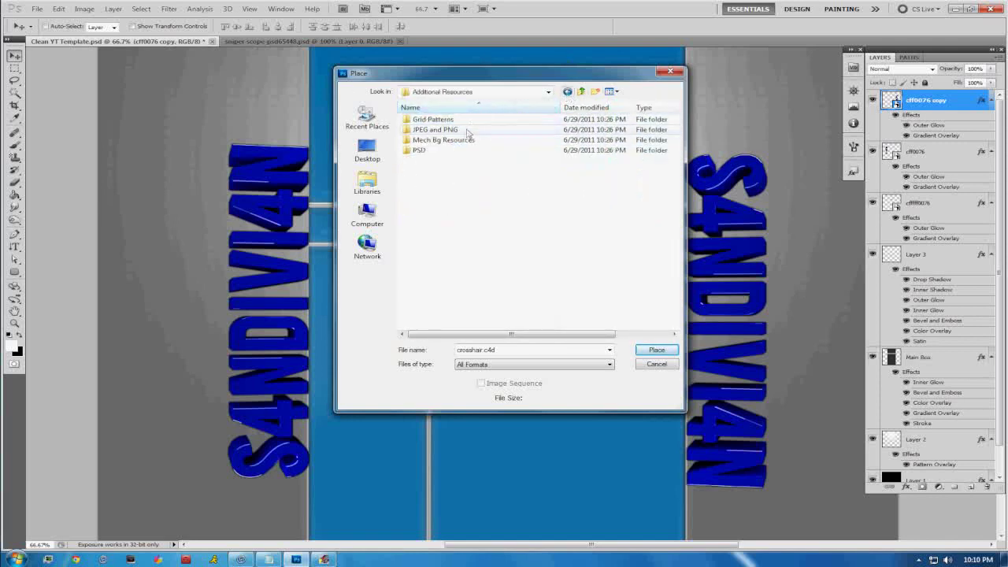
scroll(492, 149, "down", 3)
scroll(551, 236, "down", 3)
key("Escape")
Place crosshair0076 from the Desktop and drag it toward the upper left
left_click(37, 9)
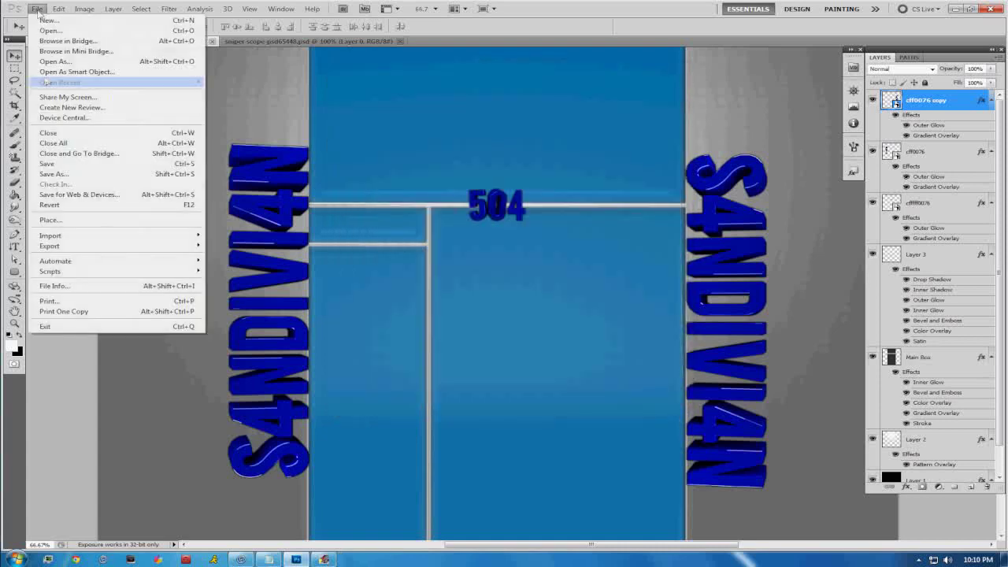
left_click(63, 219)
double_click(551, 181)
mouse_move(499, 453)
left_mouse_down()
mouse_move(248, 238)
mouse_move(260, 270)
left_mouse_up()
right_click(437, 285)
Commit the placed crosshair, zoom out, and drag its layer below Main Box
left_click(517, 307)
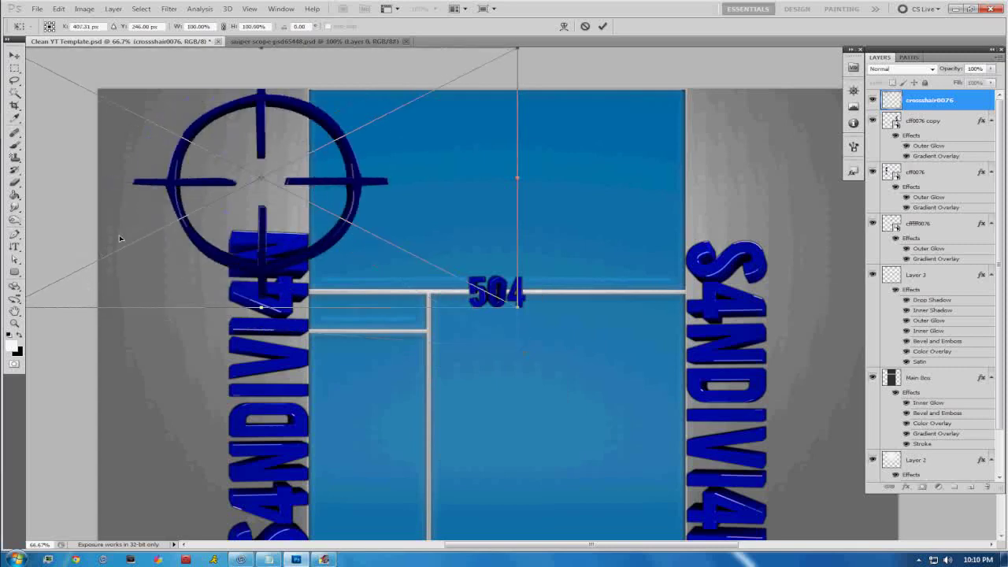
key("ctrl+minus")
key("Return")
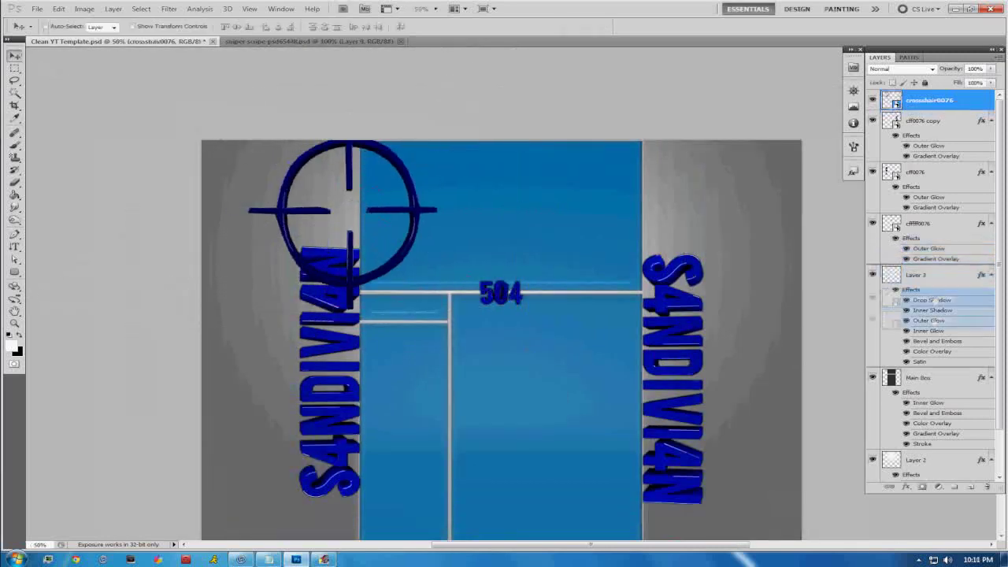
left_click_drag(933, 300, 930, 449)
Undo two crosshair steps and redo them from the Edit menu
key("ctrl+alt+z")
key("ctrl+alt+z")
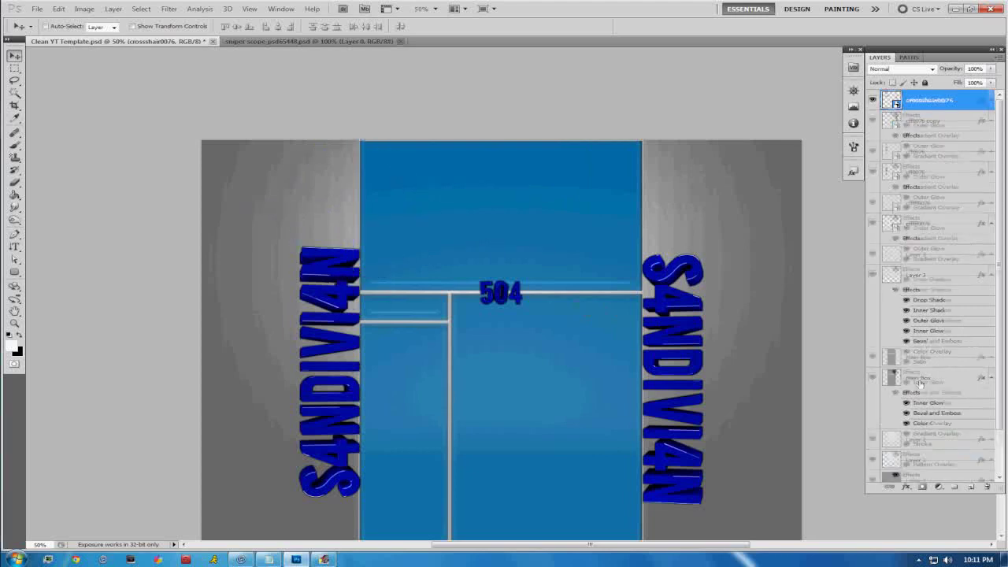
key("ctrl+alt+z")
key("ctrl+alt+z")
left_click(59, 9)
left_click(73, 30)
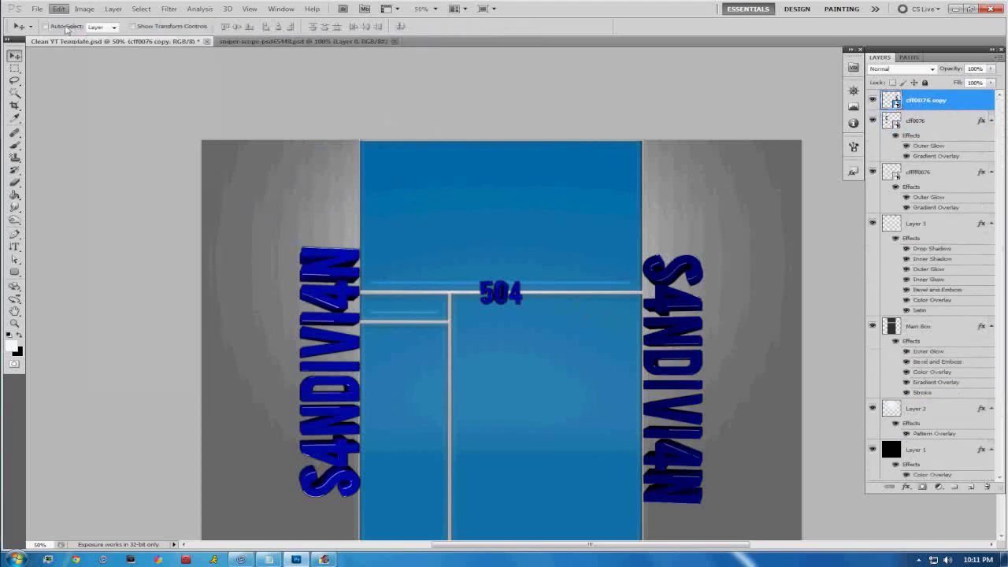
left_click(59, 9)
left_click(73, 31)
Place the crosshair image again and rotate it
left_click(37, 9)
left_click(71, 155)
double_click(468, 186)
left_click_drag(728, 383, 745, 313)
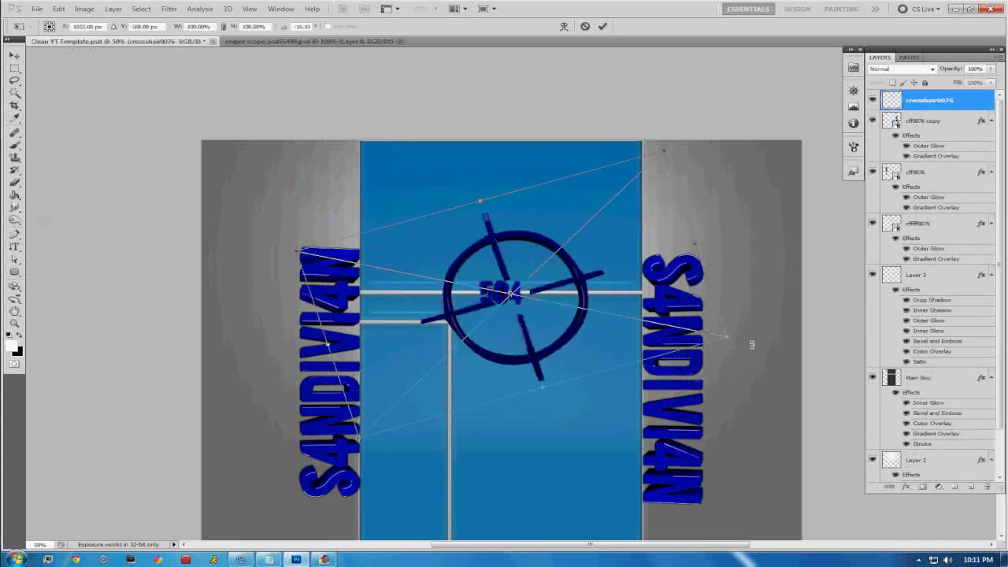
key("Return")
Move the crosshair layer below Main Box and shift it to the upper-left background
left_click_drag(929, 100, 930, 449)
key("ctrl+t")
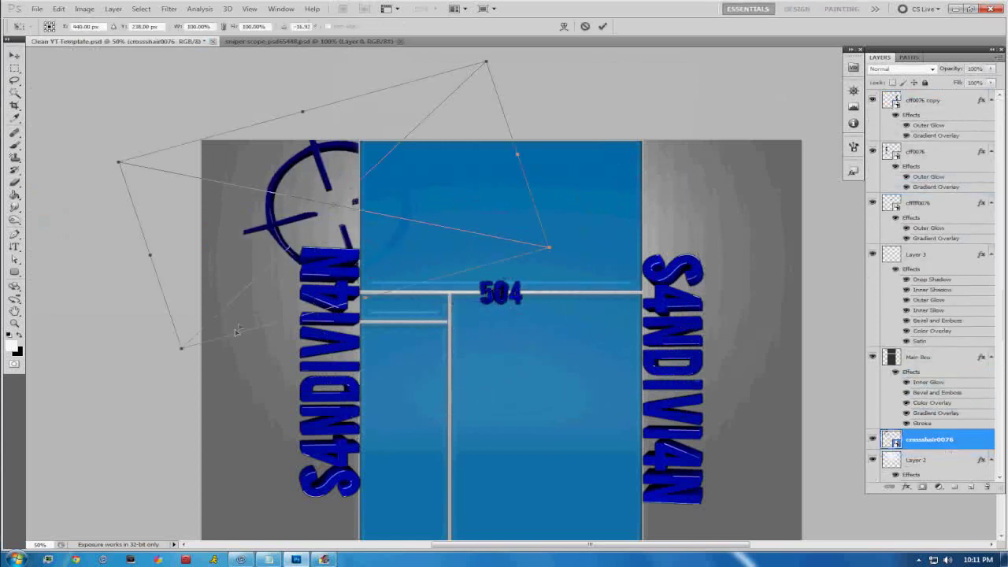
left_click_drag(388, 259, 335, 252)
key("Return")
Add an outer glow to the crosshair layer
double_click(957, 440)
left_click(586, 96)
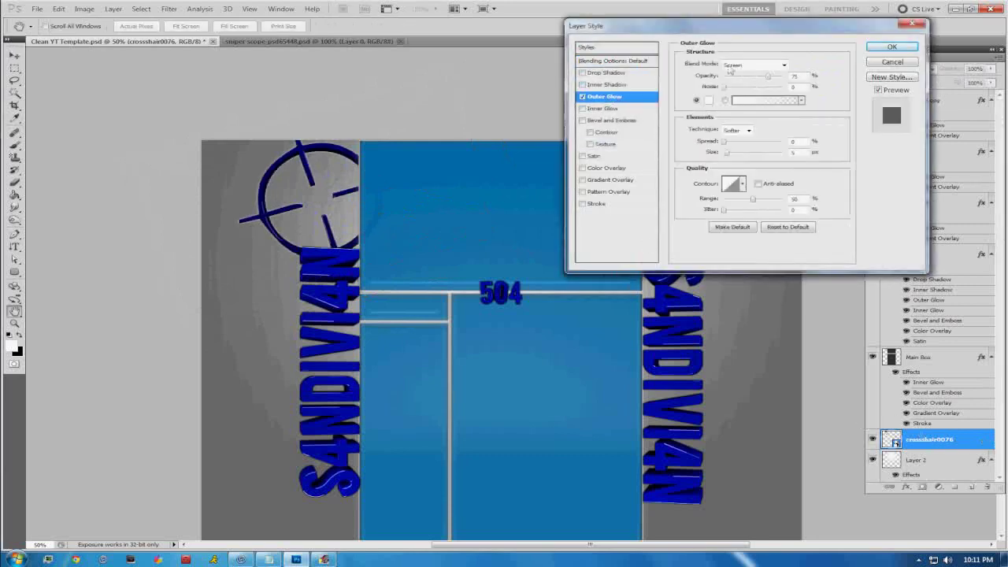
left_click(708, 100)
left_click_drag(228, 136, 548, 205)
left_click(776, 224)
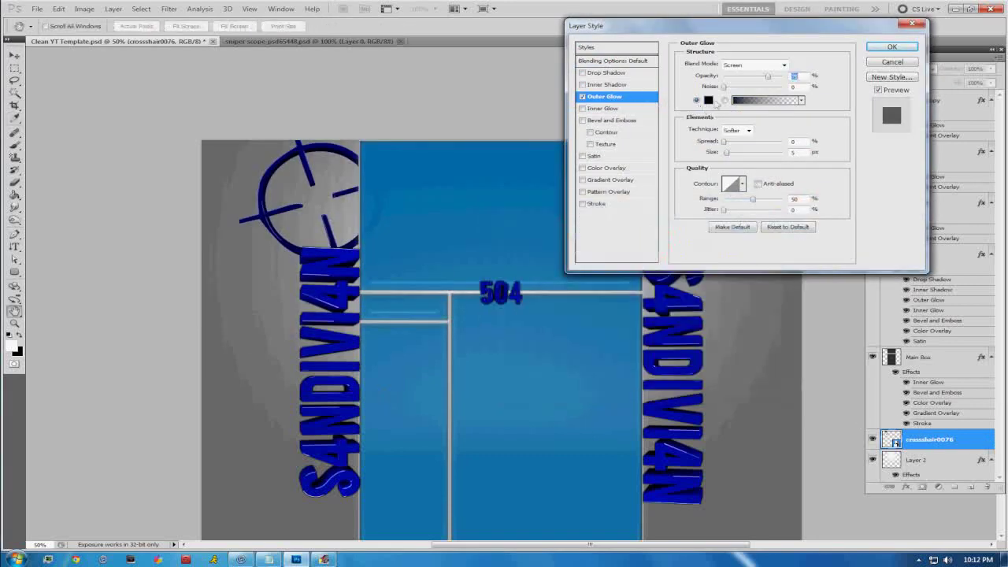
left_click(893, 47)
Apply a light glassy preset style to the crosshair and hide its layer
left_click(854, 171)
left_click(755, 271)
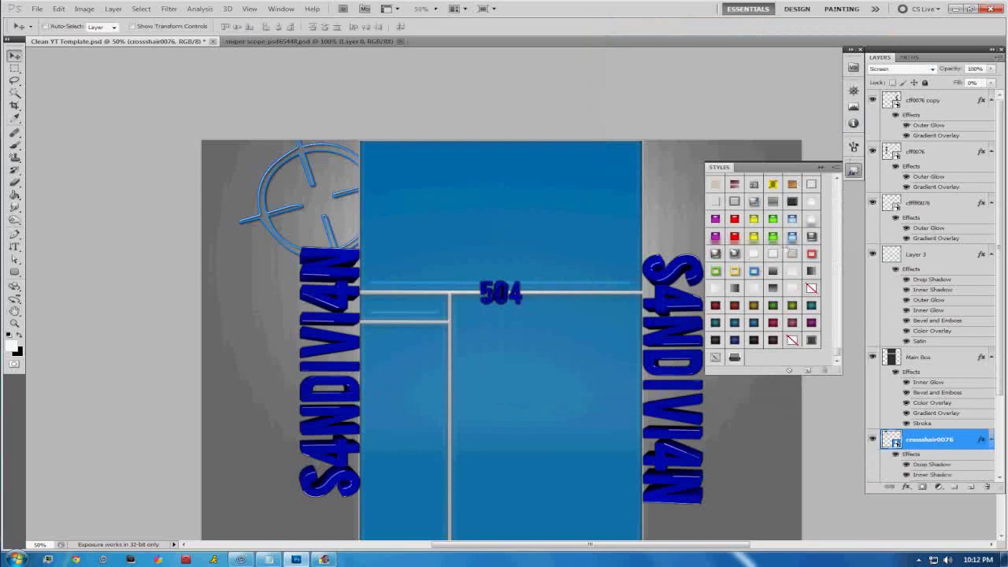
left_click(854, 170)
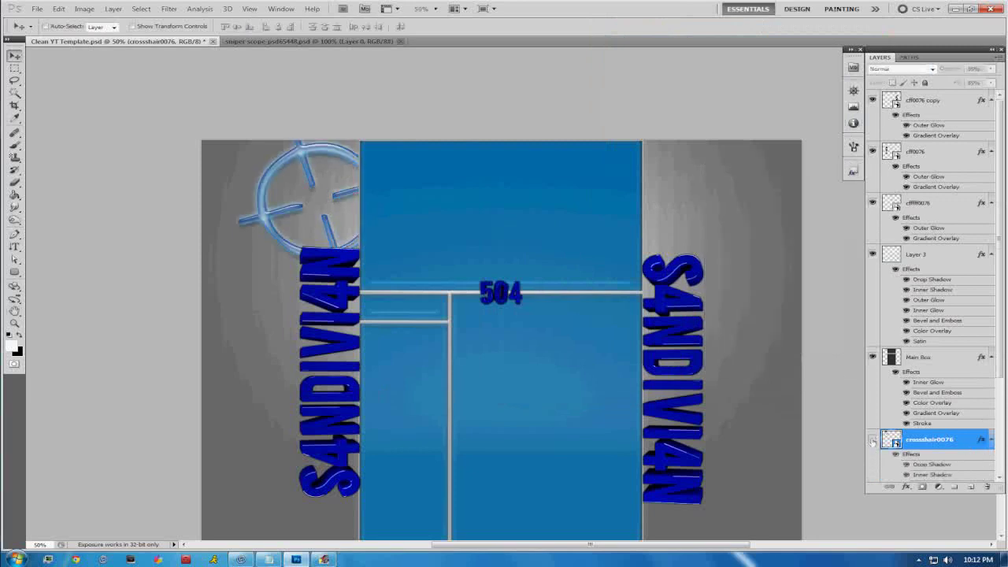
left_click(971, 486)
left_click(58, 9)
key("ctrl+z")
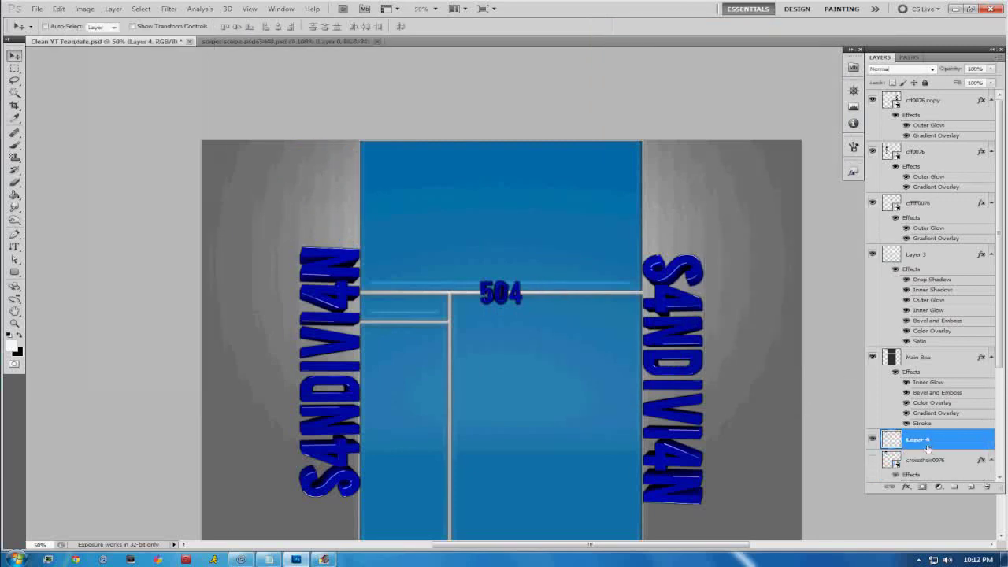
left_click(297, 560)
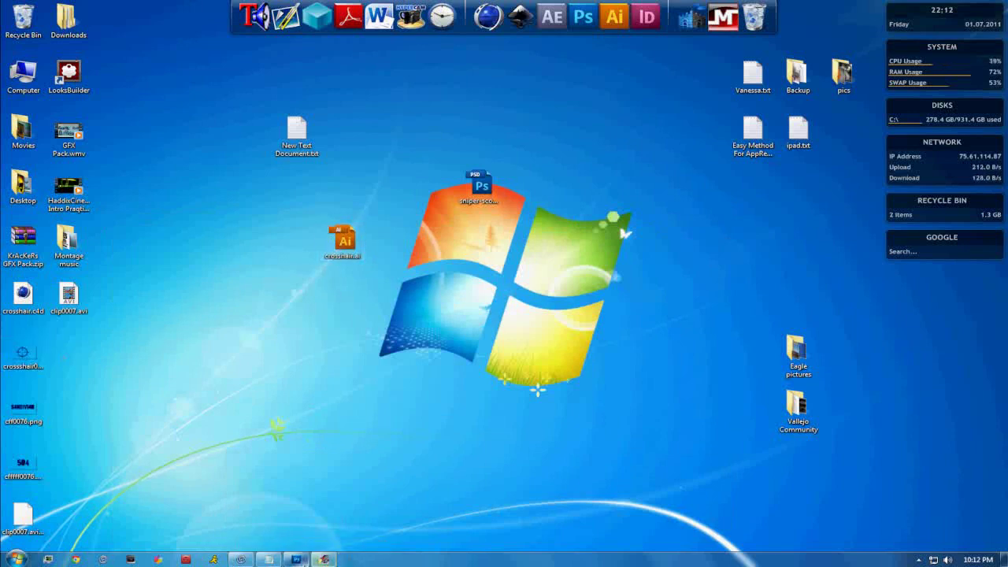
left_click(297, 559)
Open Refine Edge on the crosshair selection and raise the Smooth amount
right_click(270, 211)
left_click(311, 326)
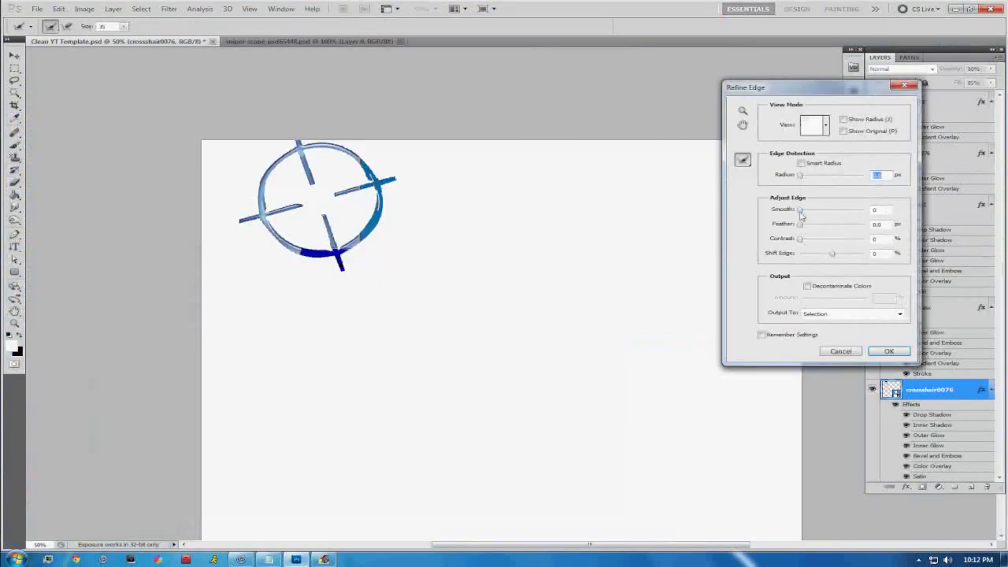
left_click_drag(800, 210, 821, 213)
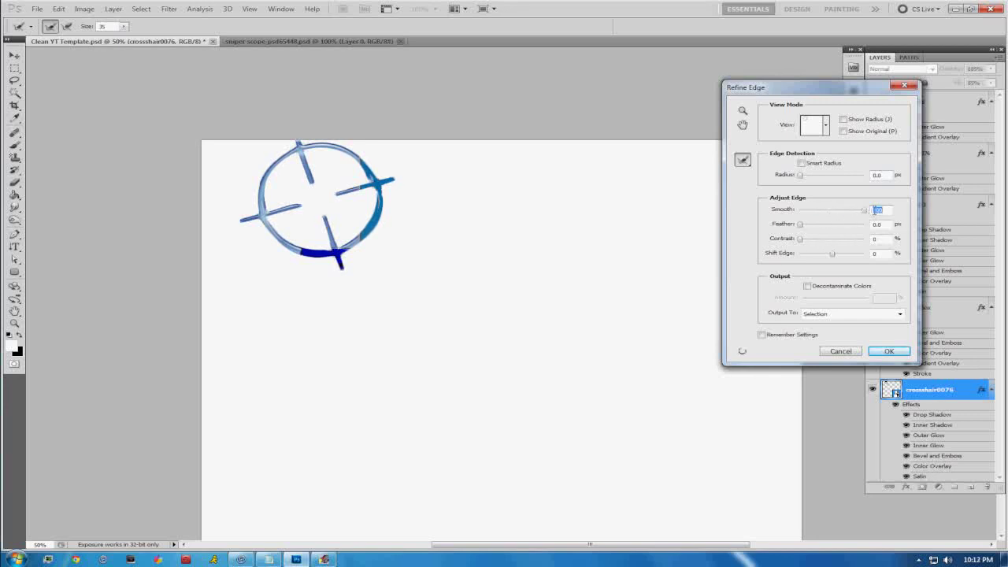
Apply the edge refinement, deselect, and try presets before choosing the dark steel style
key("Return")
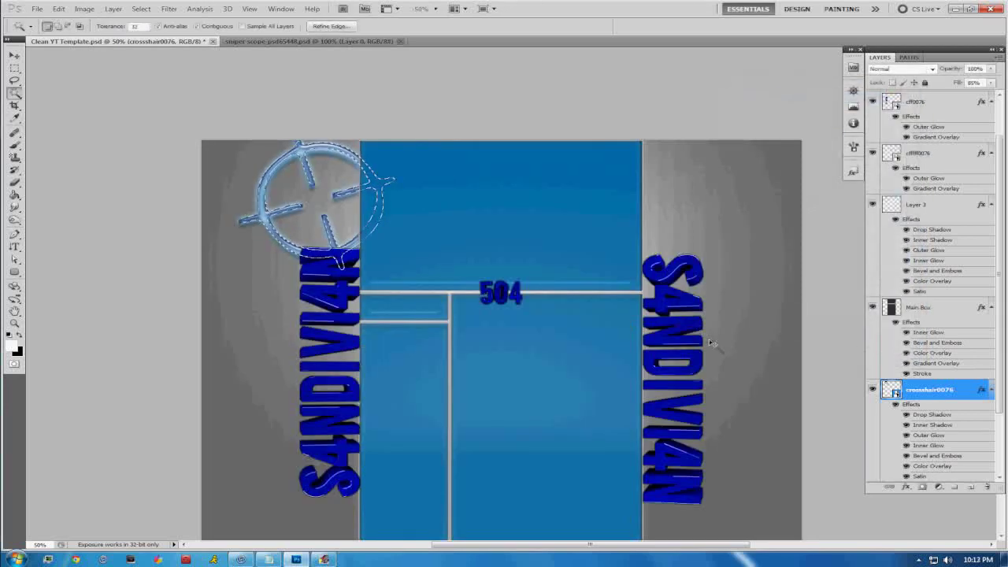
key("ctrl+d")
left_click(853, 172)
left_click(754, 270)
left_click(754, 201)
left_click(773, 219)
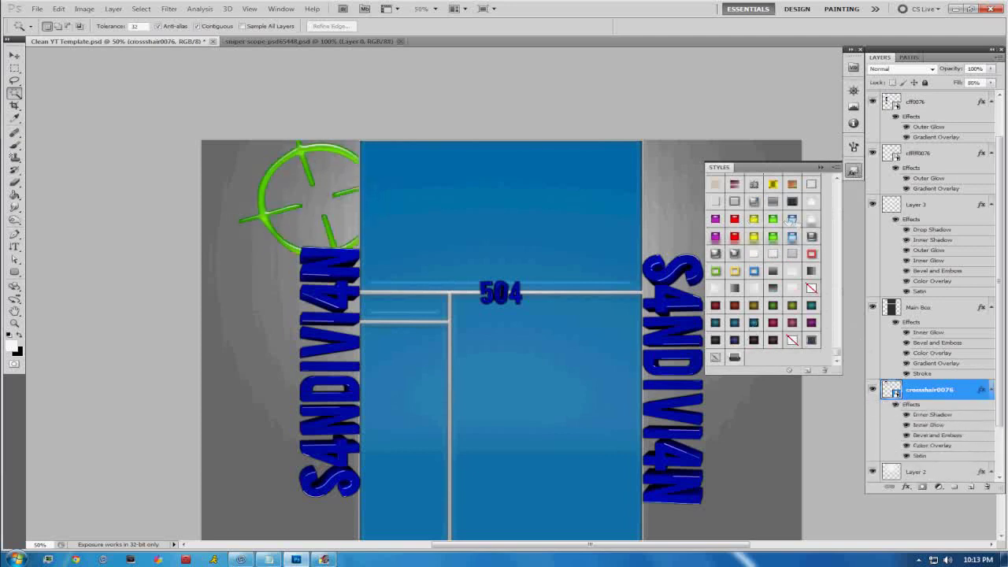
left_click(793, 236)
scroll(789, 245, "up", 2)
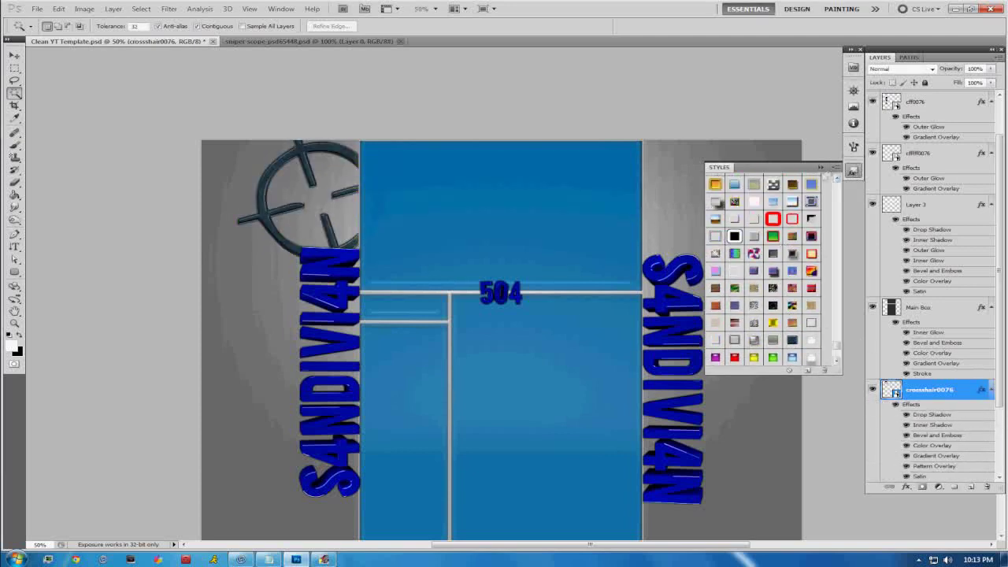
key("ctrl+j")
Rotate the crosshair copy and position it in the upper-right margin
key("ctrl+t")
left_click_drag(341, 278, 257, 257)
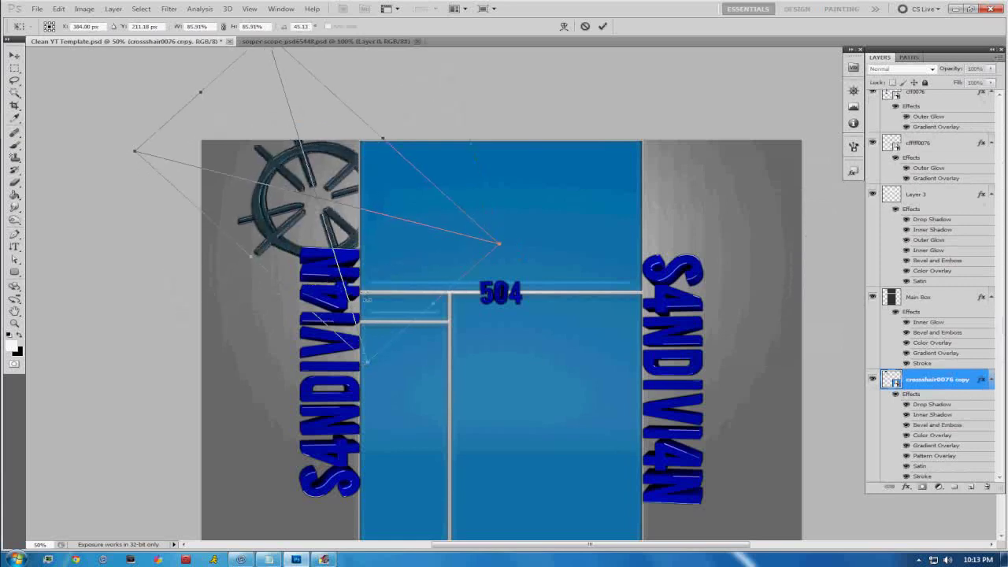
left_click_drag(315, 236, 714, 243)
mouse_move(731, 379)
left_mouse_down()
mouse_move(785, 367)
mouse_move(812, 345)
left_mouse_up()
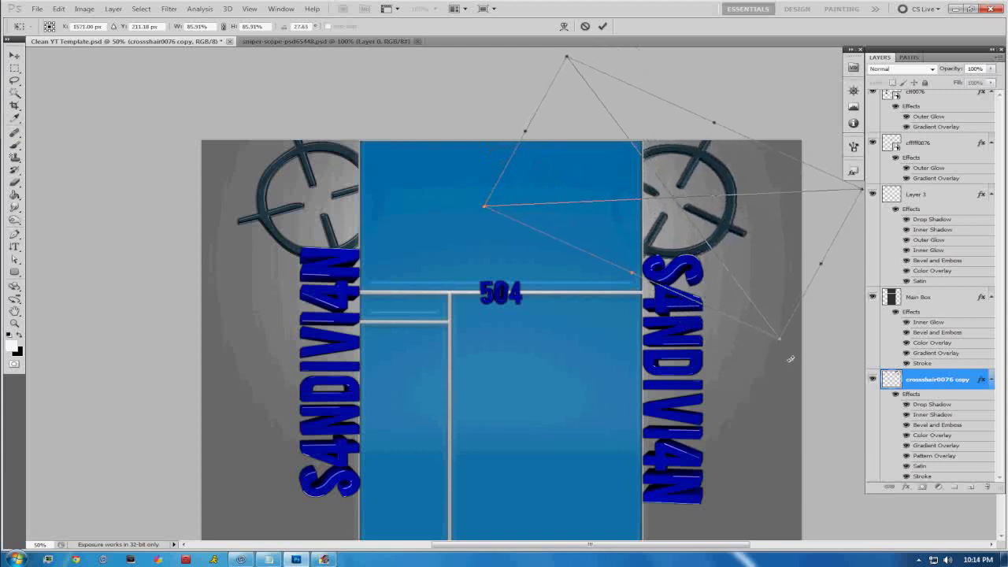
key("Return")
key("w")
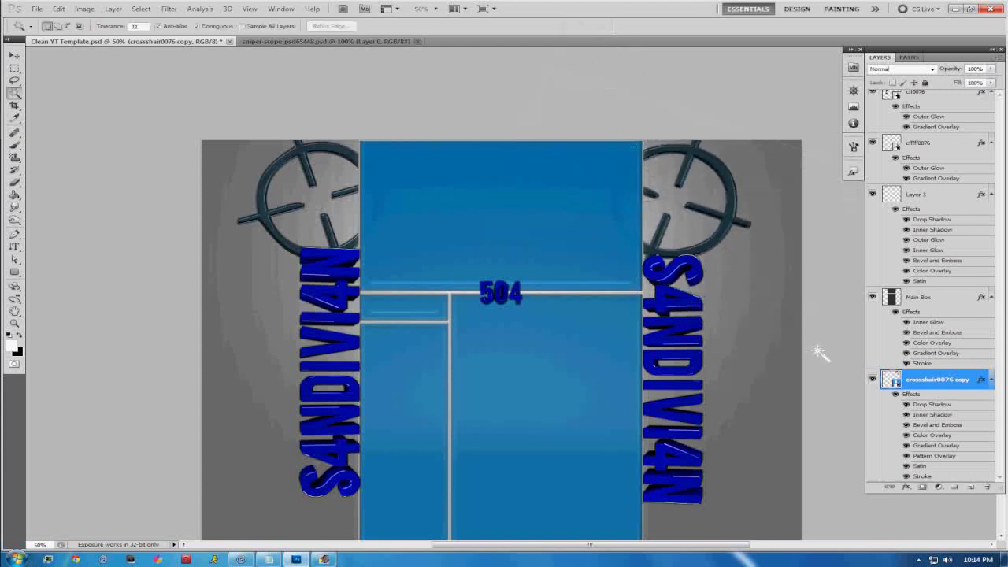
Select the top layer and add a new empty layer above it
key("b")
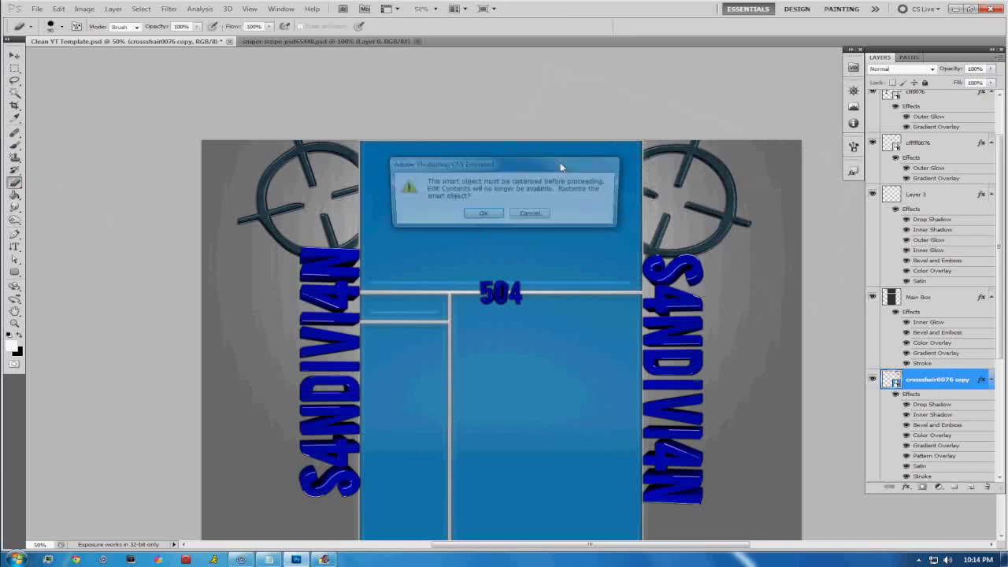
key("alt+bracketleft")
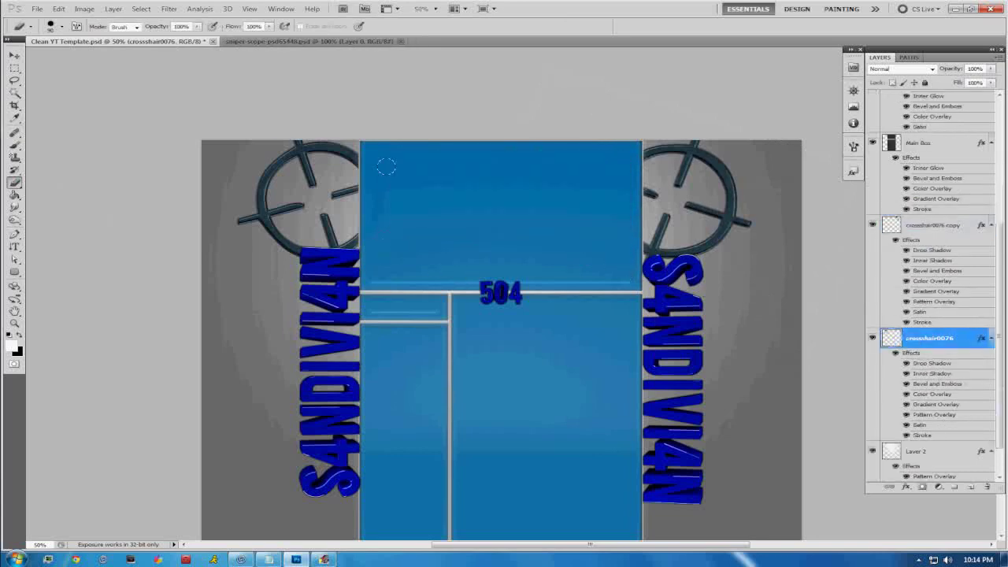
scroll(486, 350, "down", 3)
key("alt+period")
key("ctrl+shift+alt+n")
Drag a white linear gradient up from the template's bottom, then undo to compare
left_click(14, 194)
left_click(59, 197)
left_click_drag(481, 532, 493, 541)
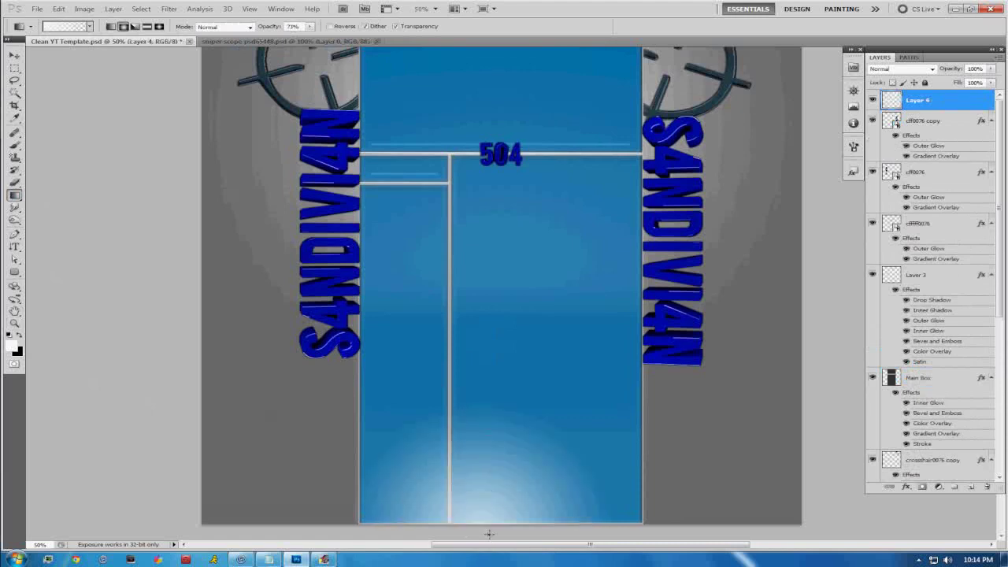
key("ctrl+z")
left_click(111, 26)
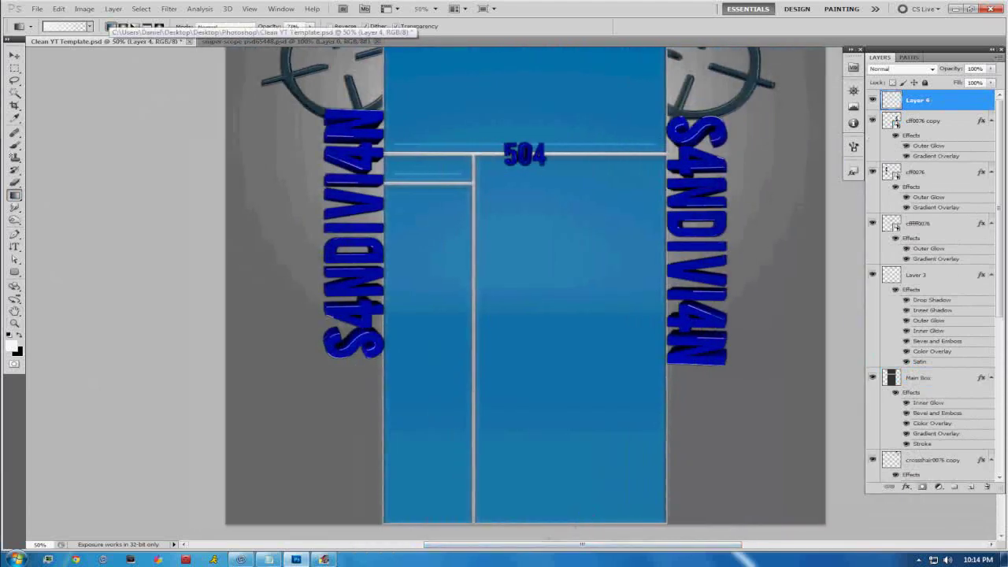
left_click_drag(513, 533, 513, 386)
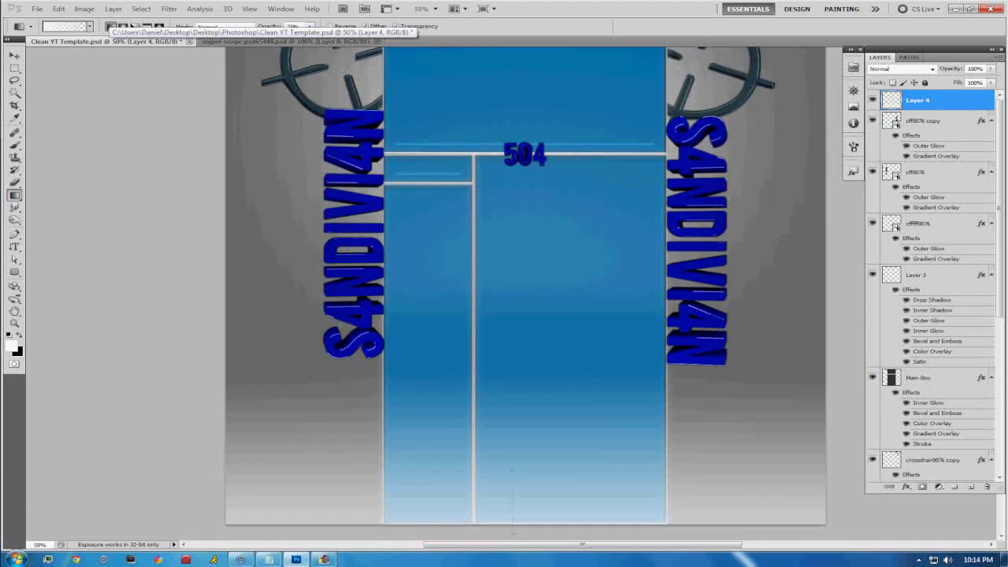
left_click_drag(525, 533, 524, 470)
key("ctrl+z")
key("ctrl+z")
Scroll the view and open the screen recorder's taskbar menu to minimize Photoshop
scroll(508, 505, "up", 2)
scroll(497, 482, "up", 3)
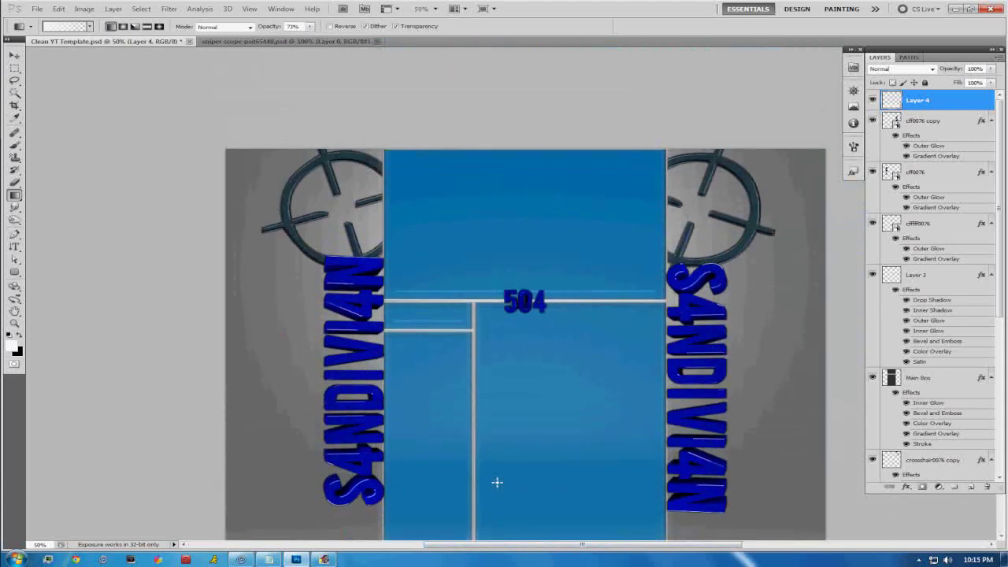
scroll(497, 482, "down", 1)
right_click(323, 559)
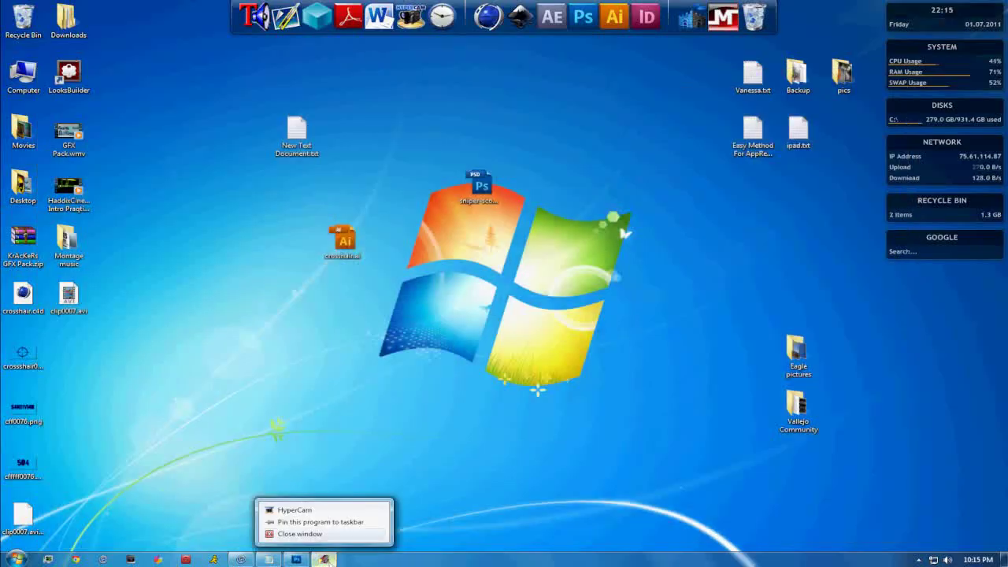